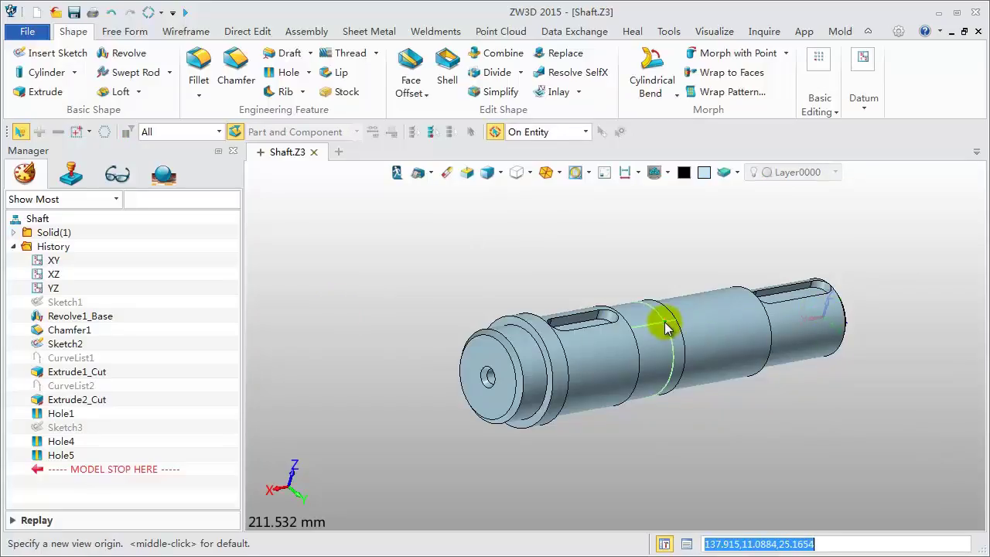
Step: Create a 2D sheet from the shaft part using the ISO template A3_H(ISO)
left_click(663, 320)
mouse_move(431, 320)
right_mouse_down()
mouse_move(408, 312)
mouse_move(562, 343)
mouse_move(686, 270)
mouse_move(680, 299)
mouse_move(710, 294)
mouse_move(685, 353)
right_mouse_up()
scroll(674, 450, "up", 2)
right_click(294, 181)
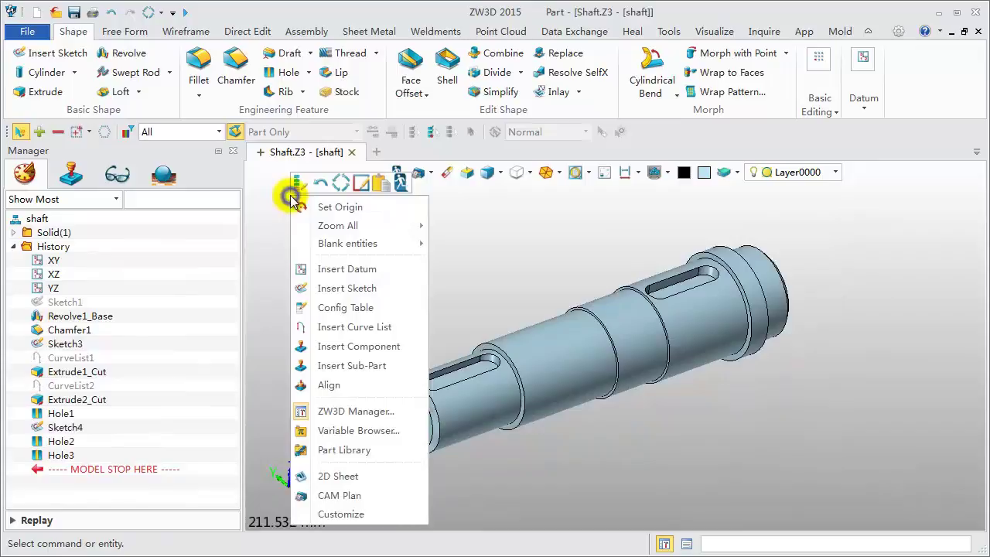
left_click(329, 476)
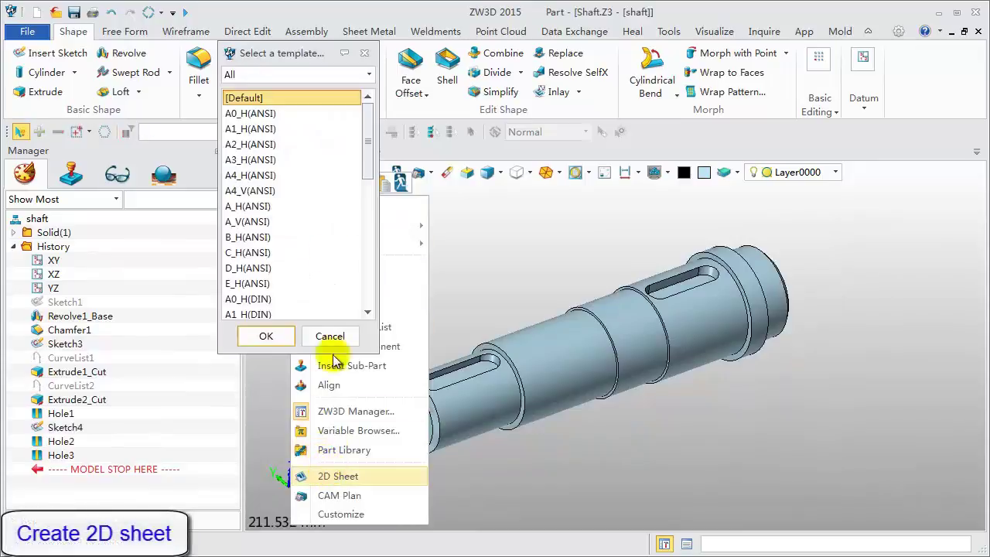
left_click(371, 74)
left_click(292, 117)
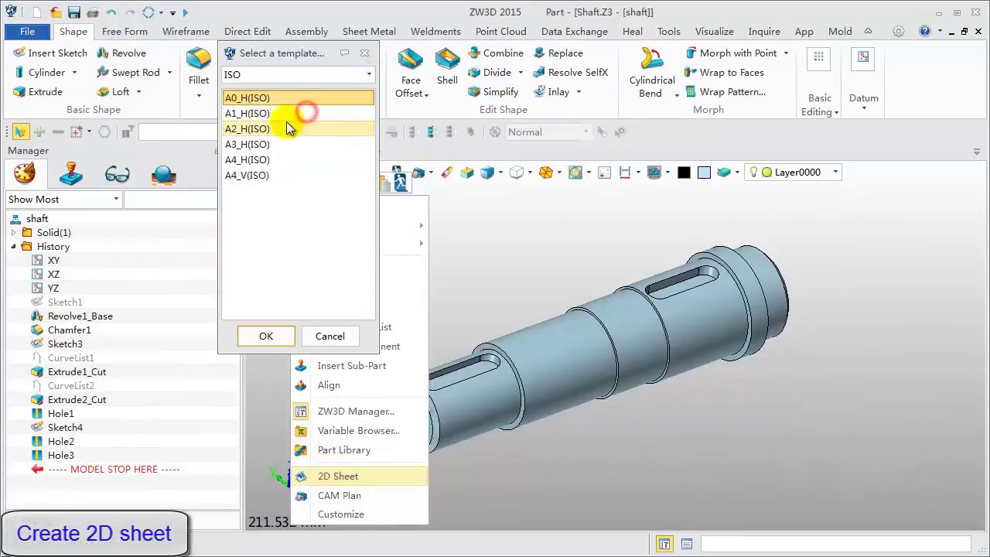
left_click(274, 143)
left_click(265, 336)
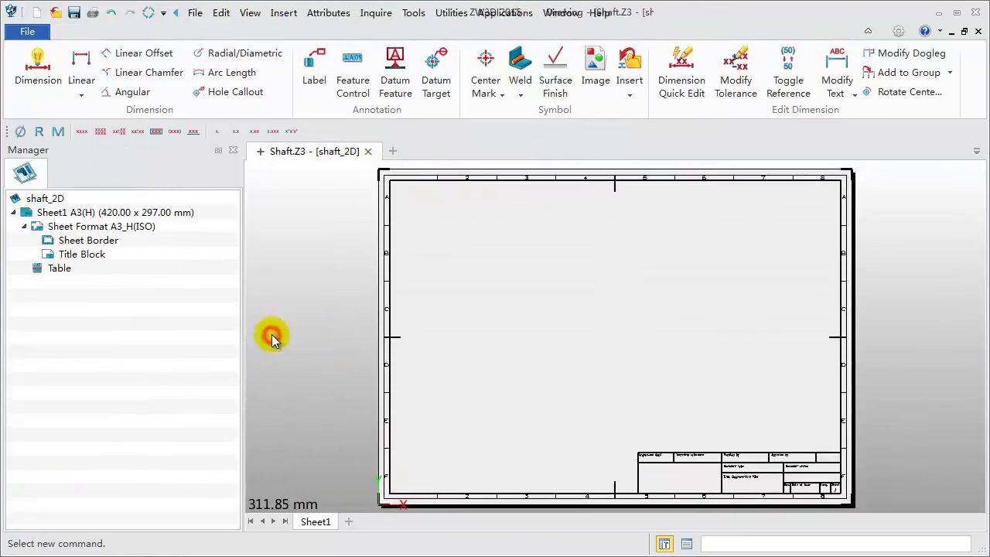
Step: Insert the shaft's TOP view with hidden lines off and part dimensions shown, without projected views, and shift it slightly lower on the sheet
left_click(187, 407)
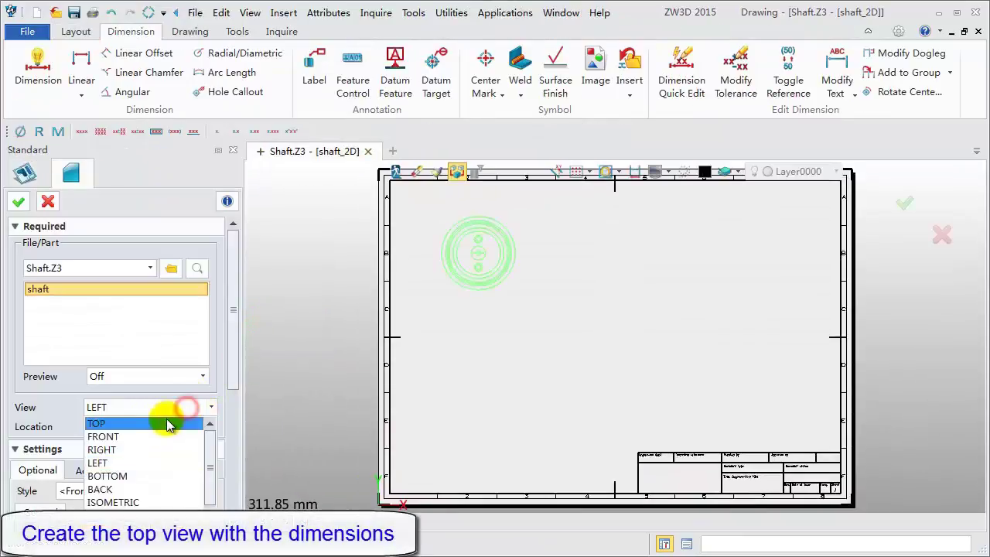
left_click(165, 426)
left_click_drag(232, 385, 177, 464)
left_click(36, 441)
left_click(106, 442)
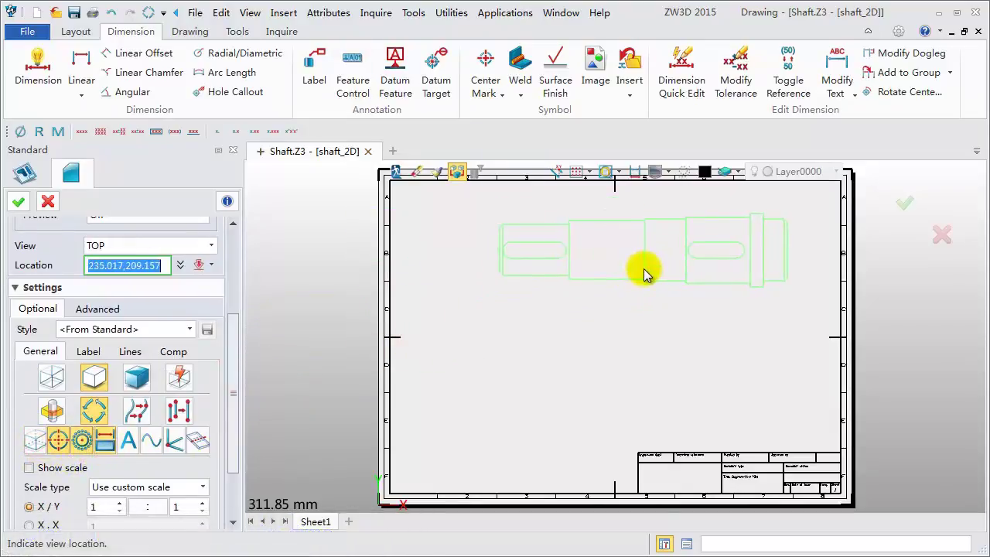
left_click(620, 283)
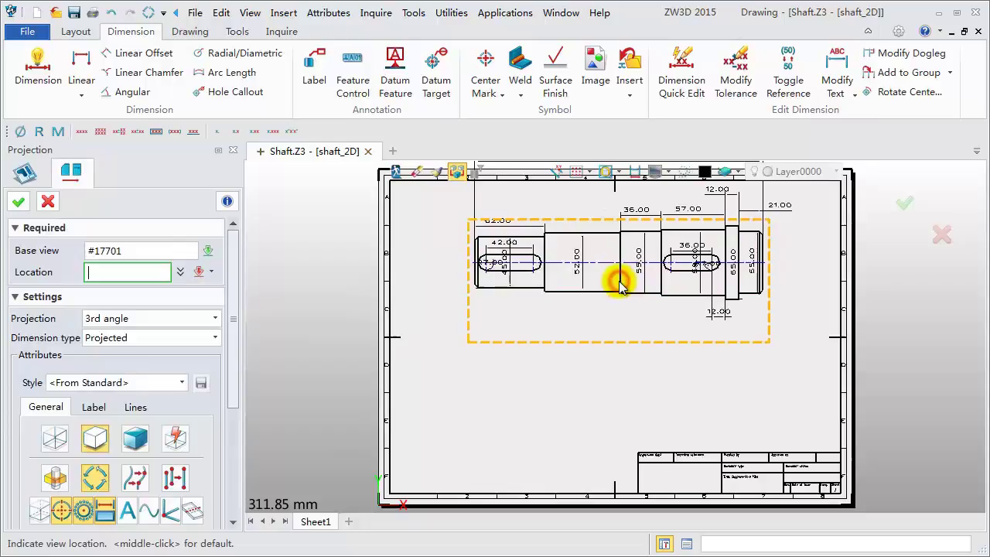
left_click(47, 201)
middle_click_drag(530, 347, 508, 375)
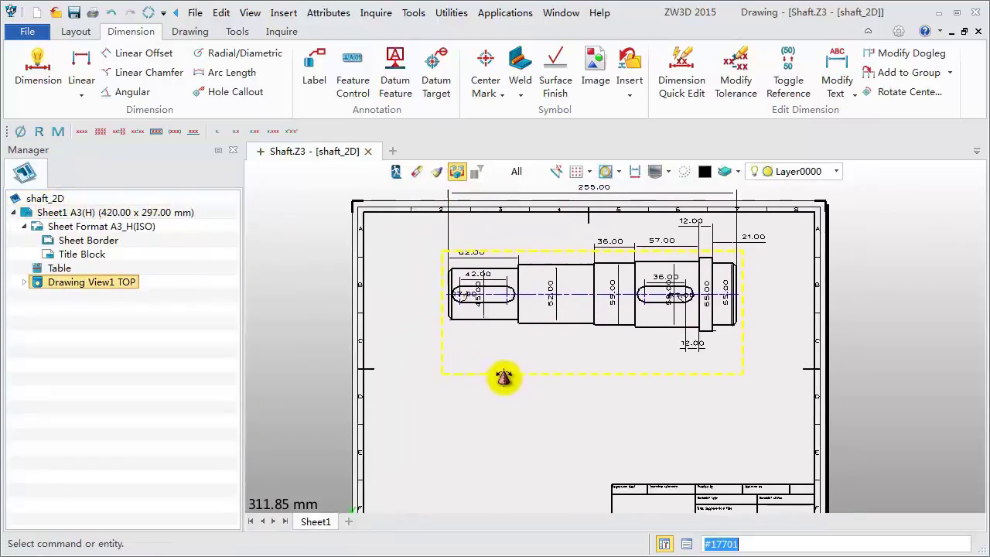
left_click_drag(564, 259, 569, 278)
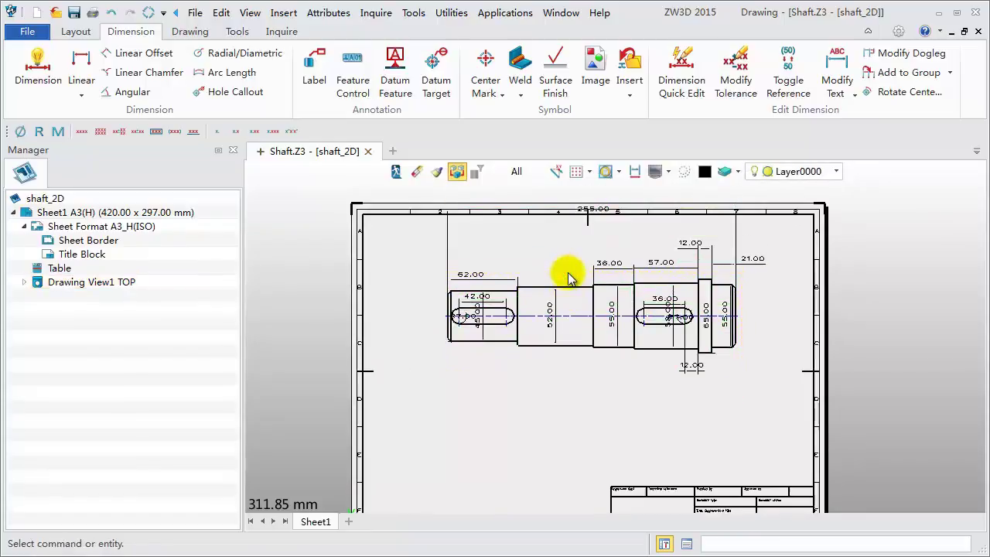
Step: Clean up the dimension locations of the TOP view using the default offset and spacing
left_click(220, 13)
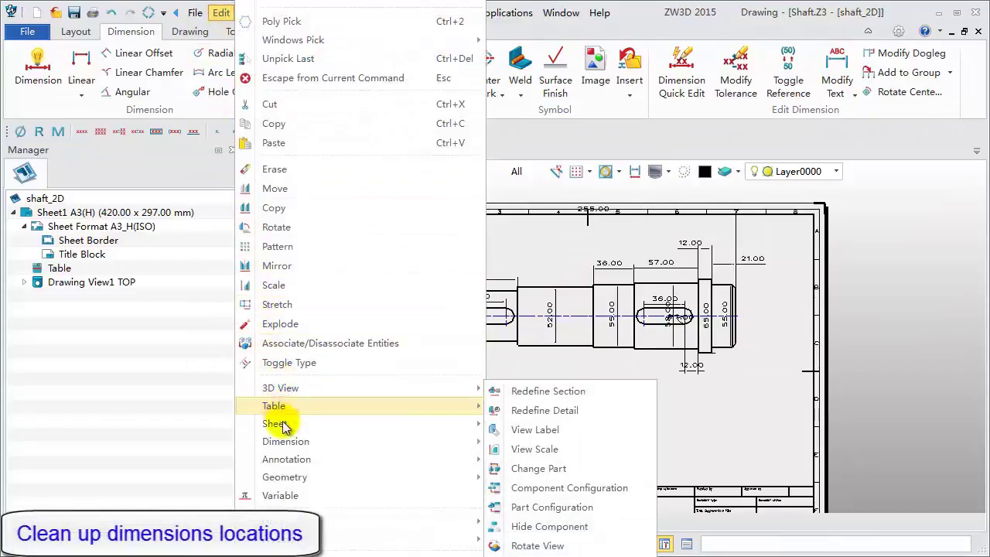
mouse_move(296, 447)
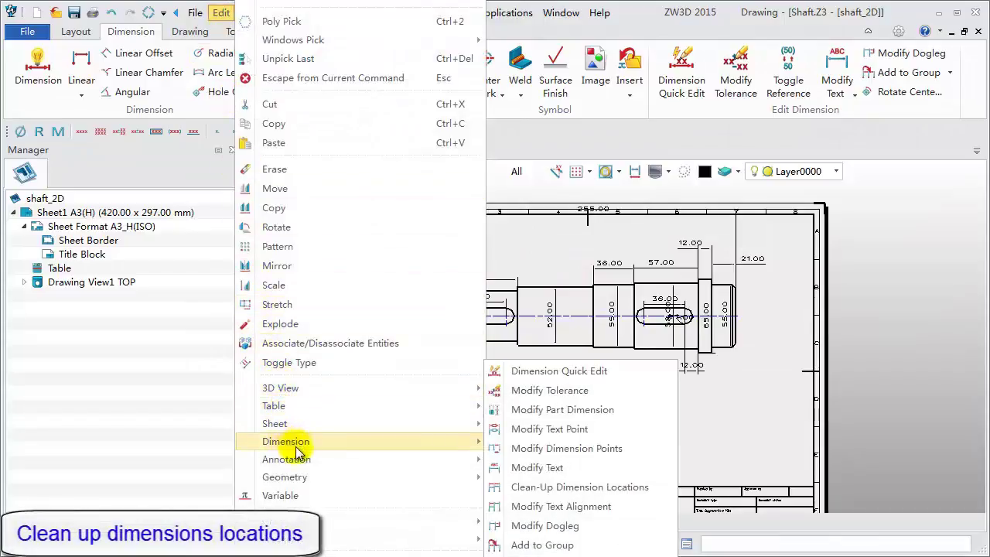
left_click(541, 487)
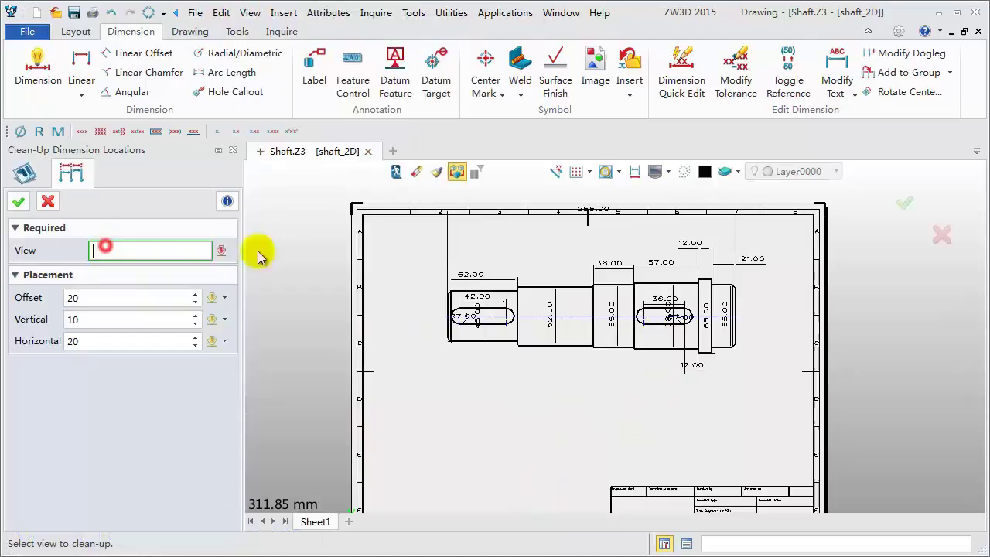
left_click(558, 277)
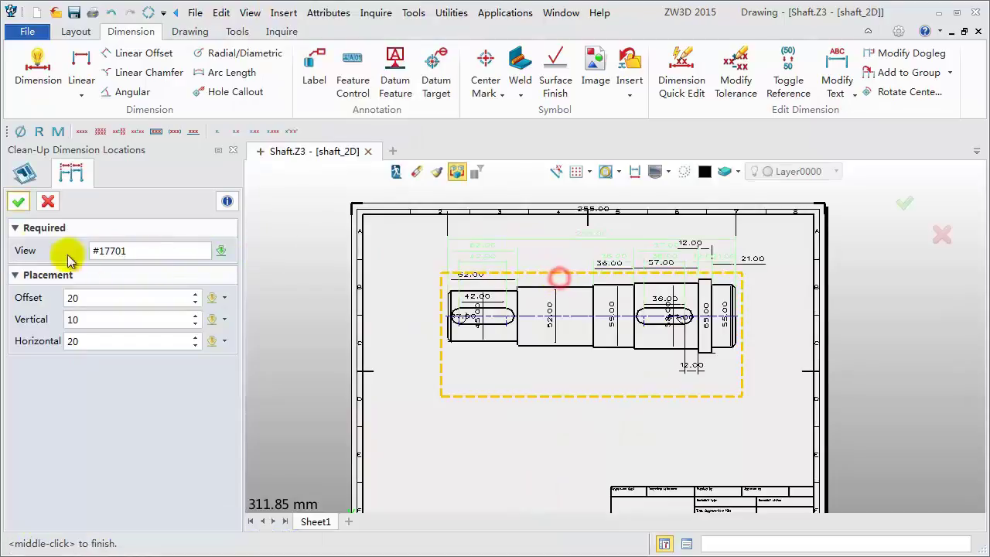
left_click(19, 201)
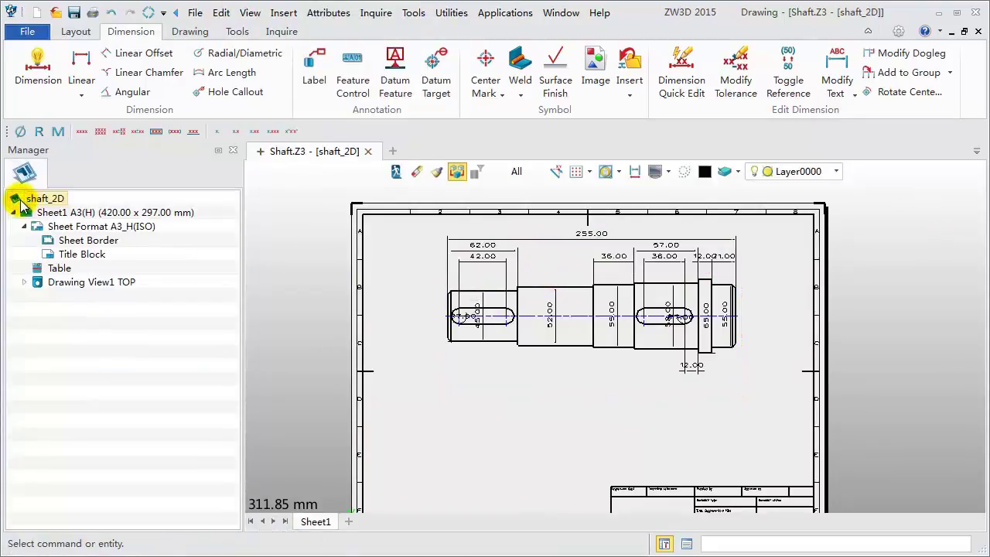
Step: Modify the part dimension for the shaft's overall length from the drawing, setting it to 350 mm
left_click(595, 245)
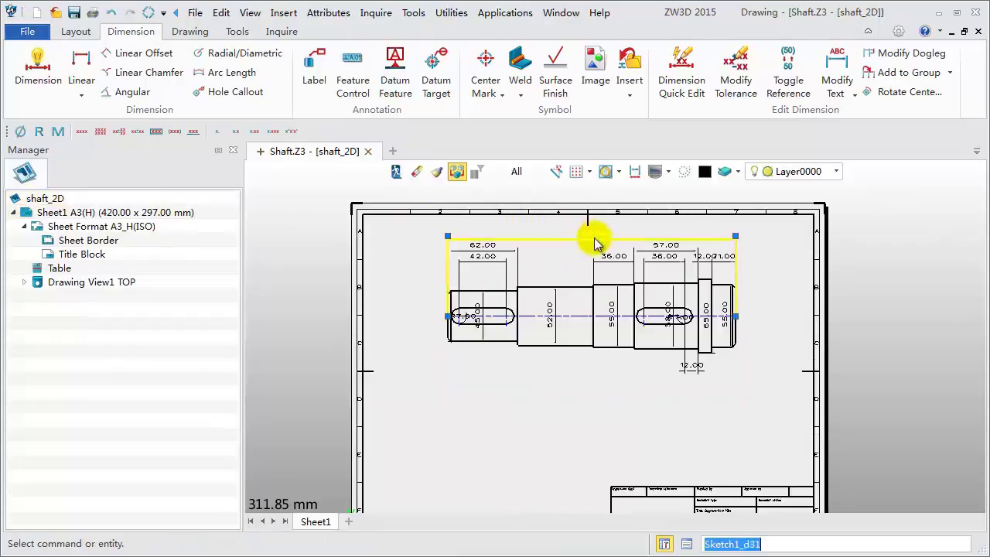
right_click(593, 239)
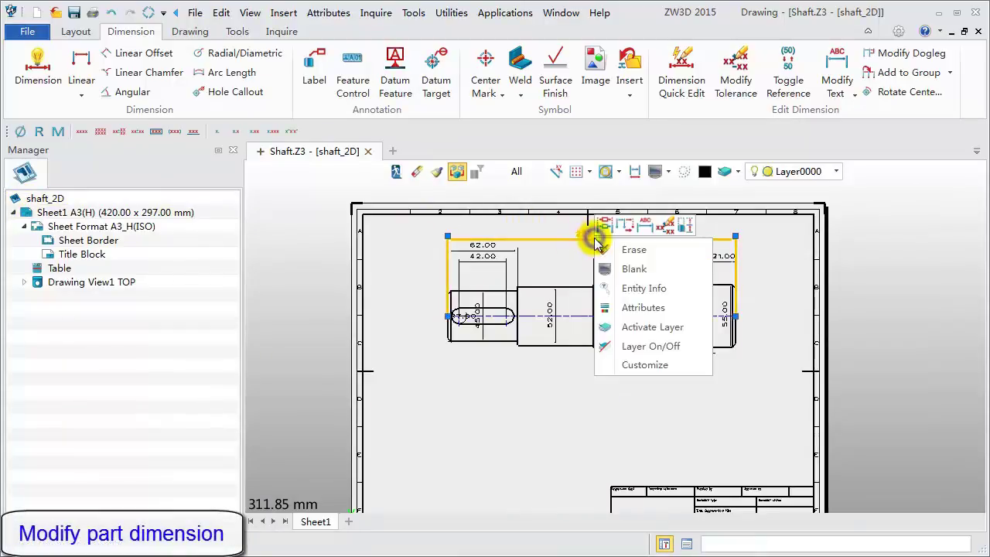
left_click(686, 227)
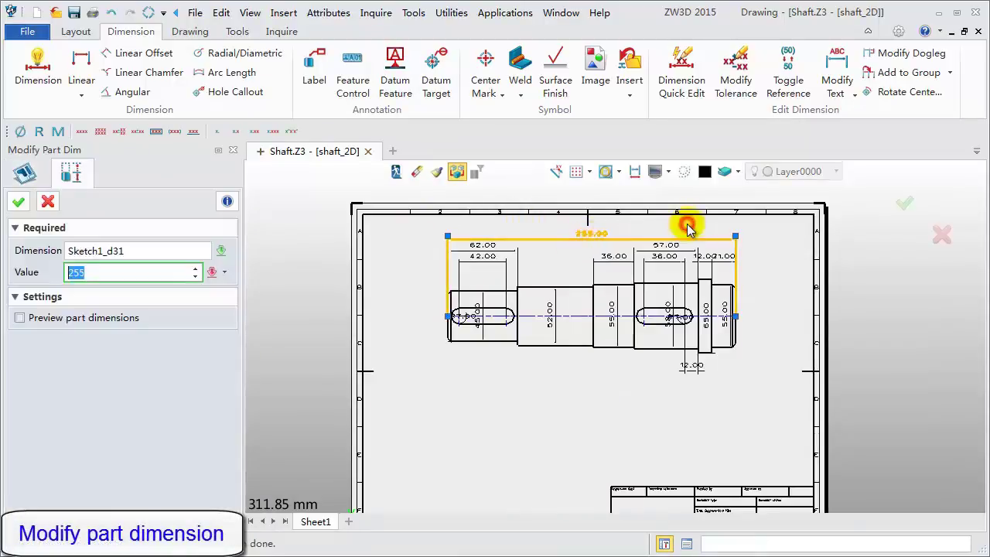
type("350")
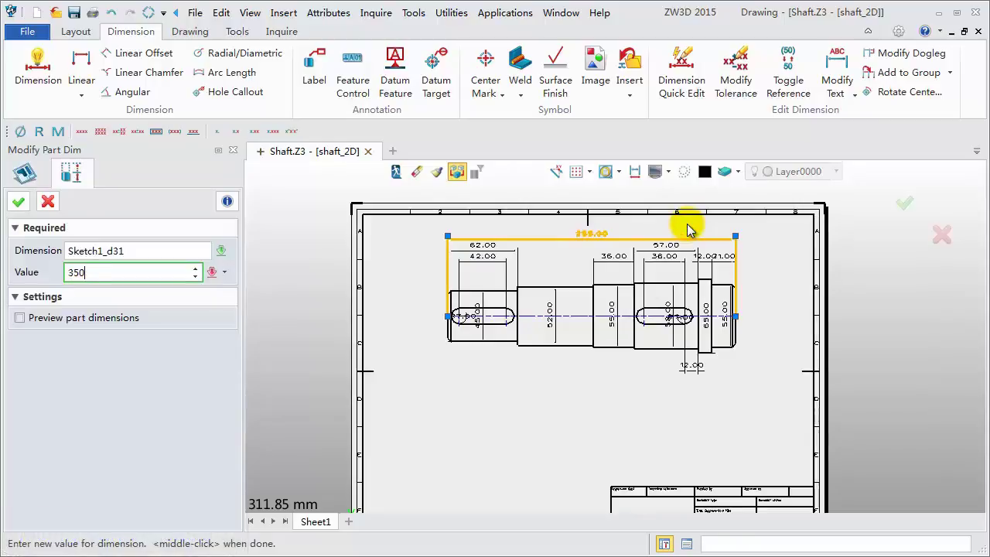
left_click(19, 201)
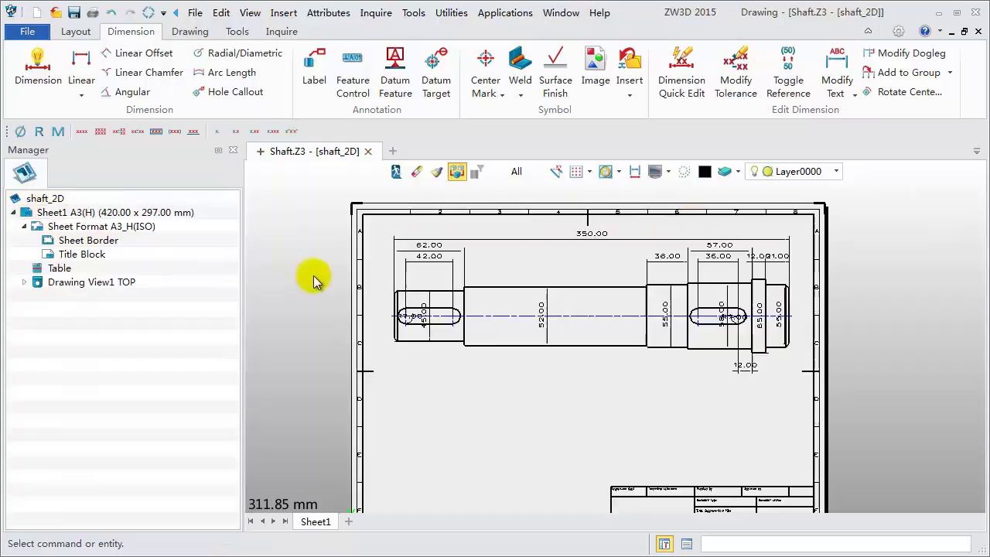
Step: Return to the shaft part, display Sketch1's dimensions and set the overall length to 255 mm
left_click(395, 172)
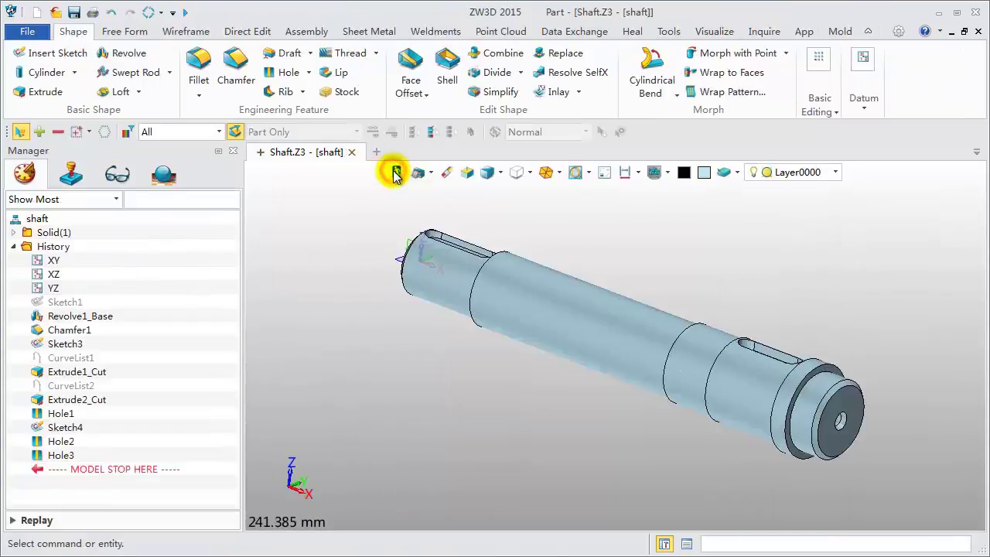
right_click(71, 302)
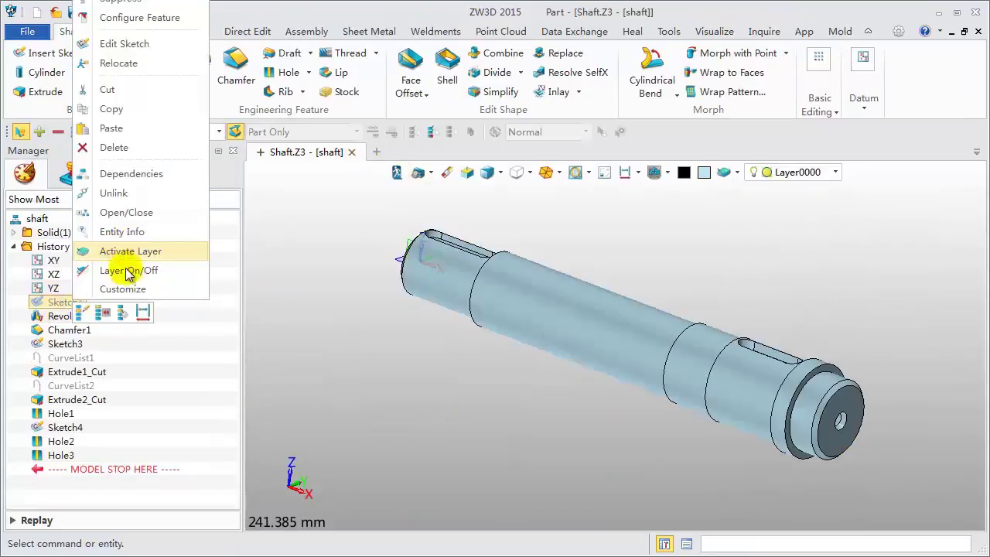
left_click(141, 314)
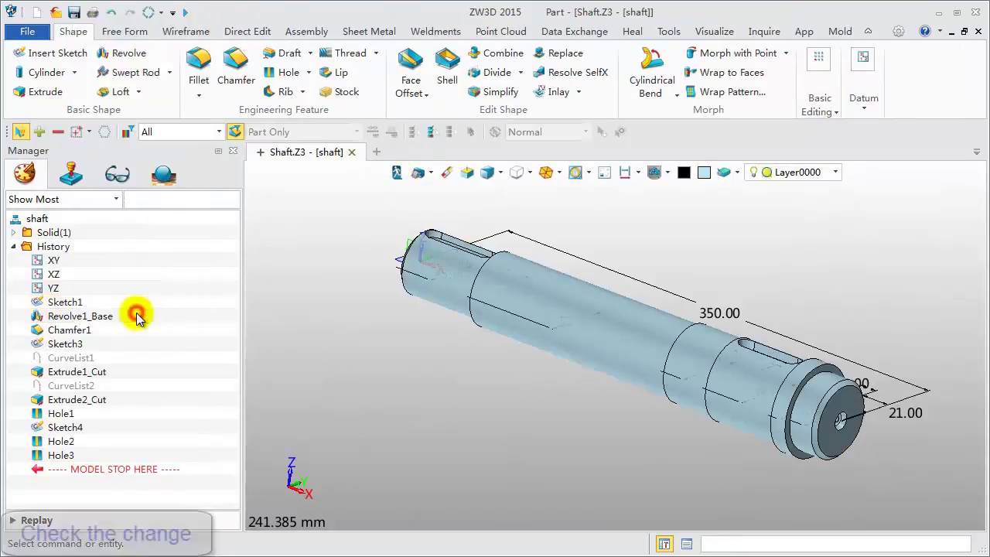
middle_click_drag(330, 272, 366, 360)
middle_click_drag(371, 268, 317, 424)
left_click(628, 258)
double_click(627, 257)
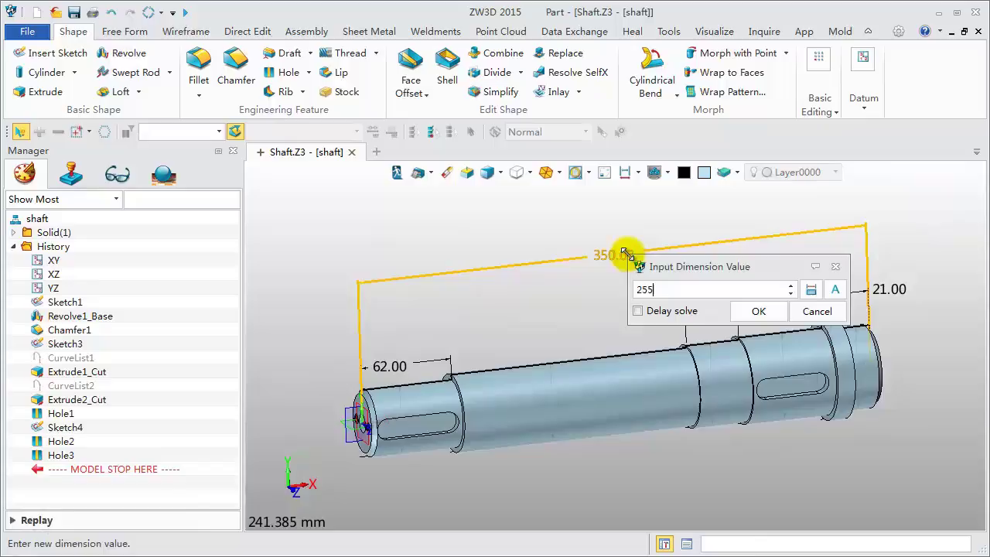
key("Return")
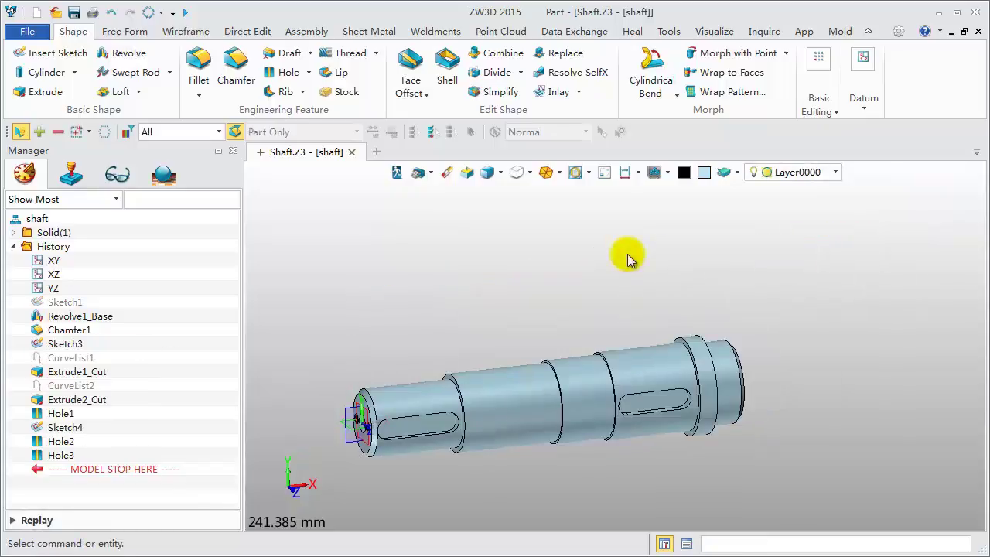
Step: Reopen the part's 2D sheet and regenerate the drawing from the modified part
right_click(441, 203)
left_click(476, 486)
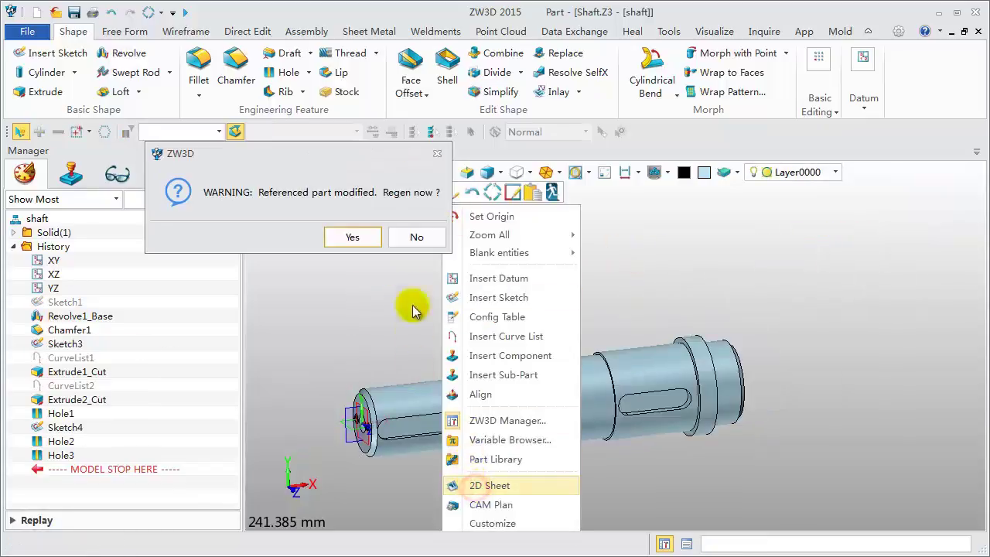
left_click(348, 239)
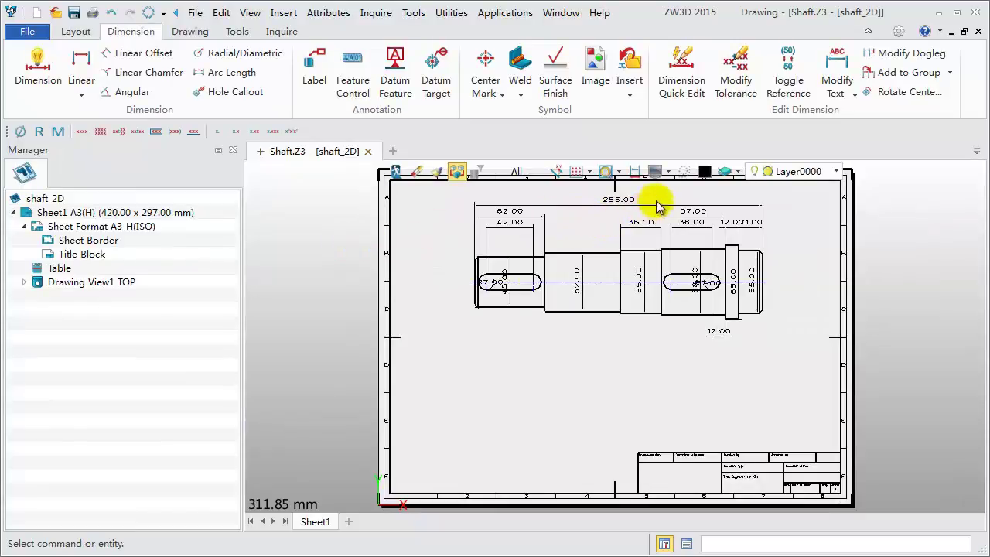
Step: Move both keyway radius dimensions towards the outer ends of their slots and the end journal's 55.00 dimension beyond the shaft's right end
scroll(645, 199, "up", 2)
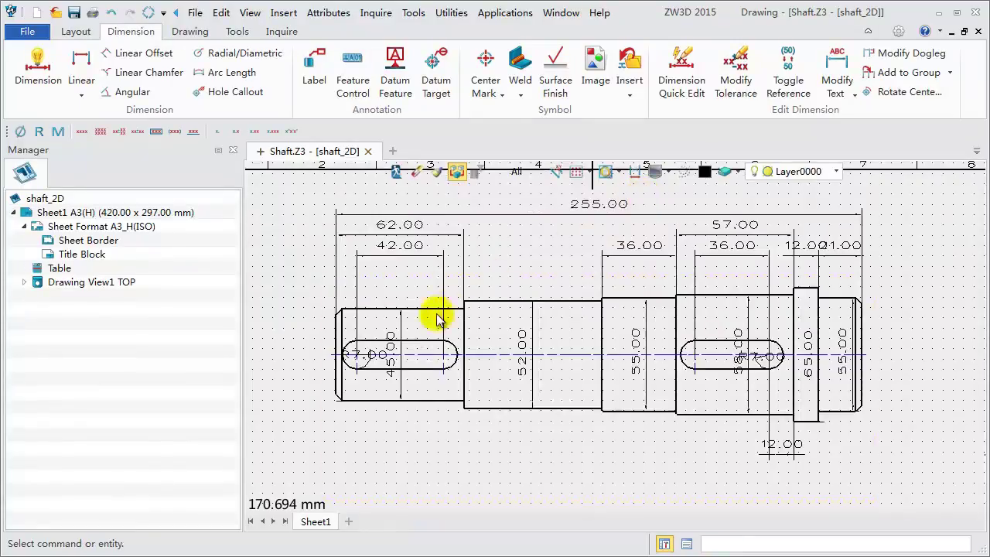
left_click(389, 360)
left_click(386, 357)
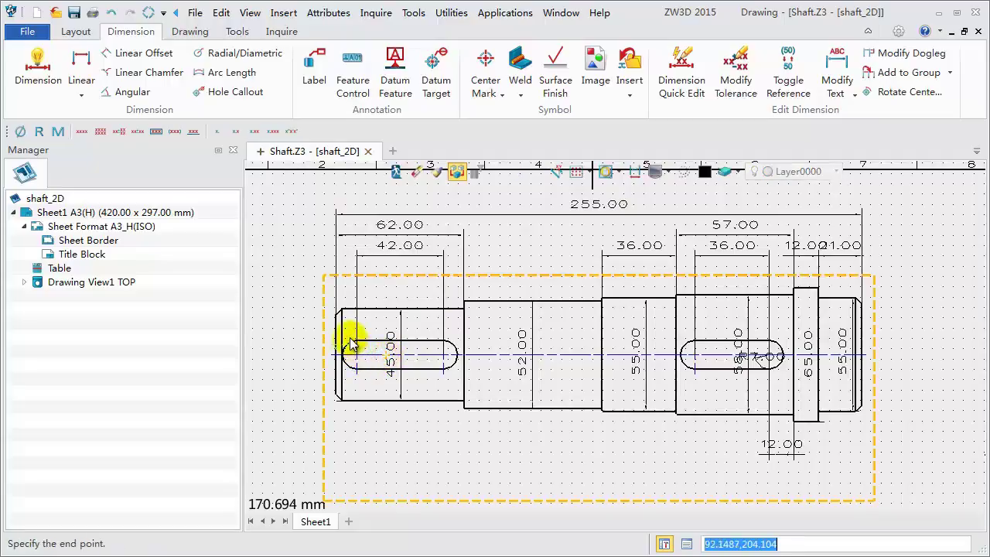
left_click(352, 345)
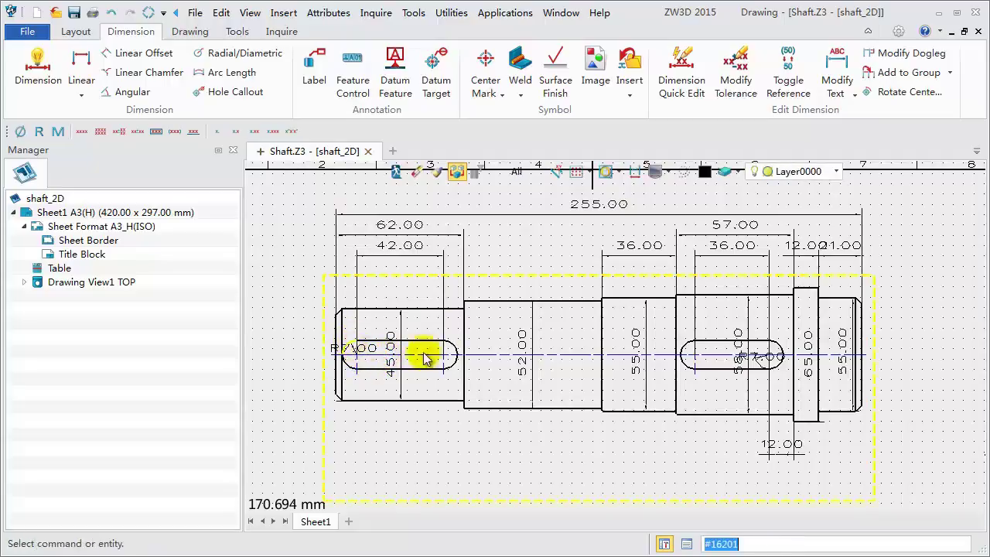
left_click(763, 361)
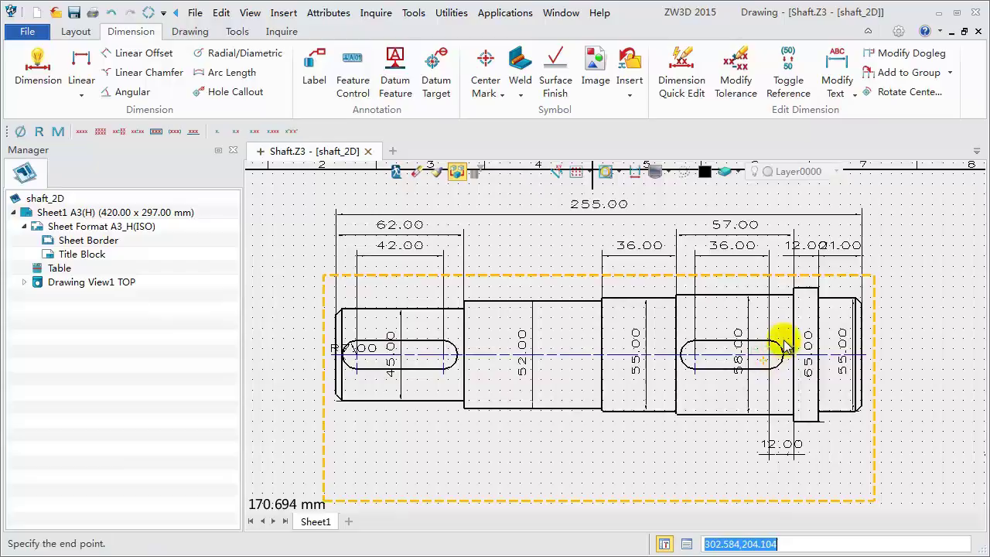
left_click(785, 346)
left_click(853, 345)
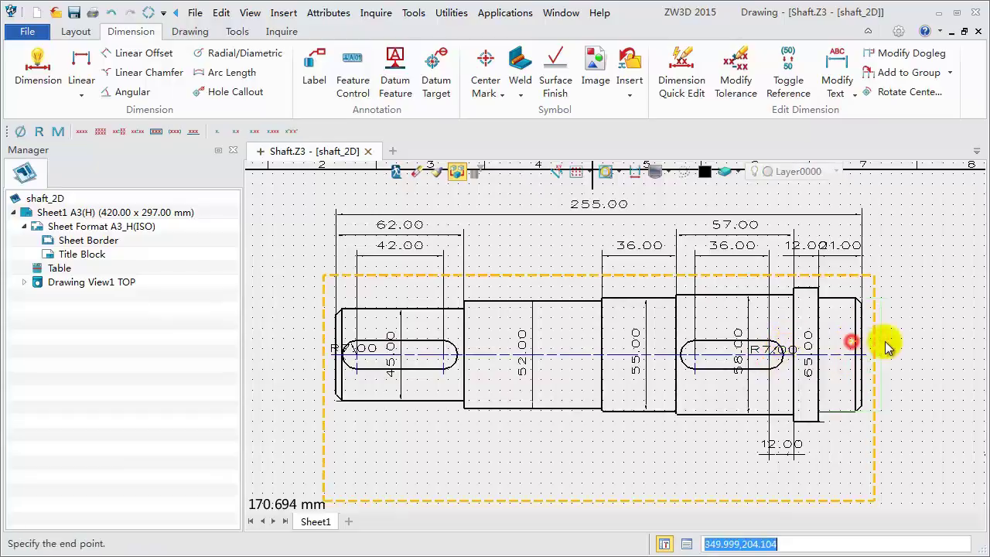
left_click(903, 346)
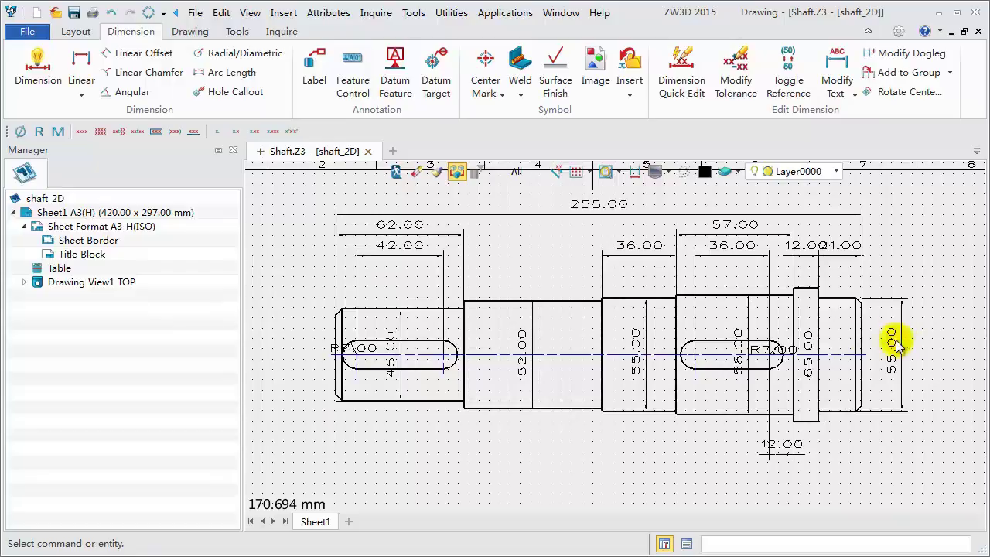
Step: Set the text height of the ISO linear dimension style to 2.5 in the Style Manager and save the style
middle_click_drag(546, 240, 539, 252)
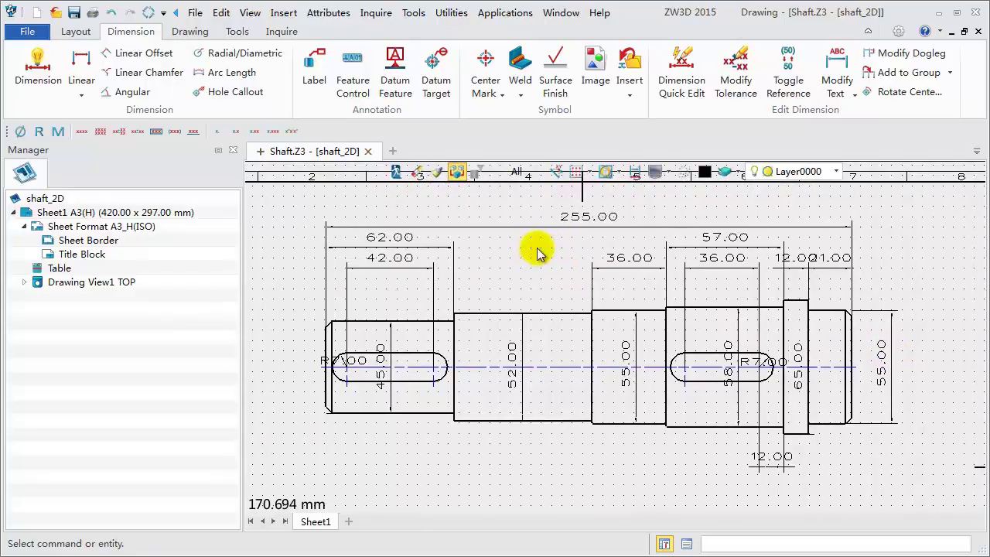
left_click(237, 31)
left_click(290, 80)
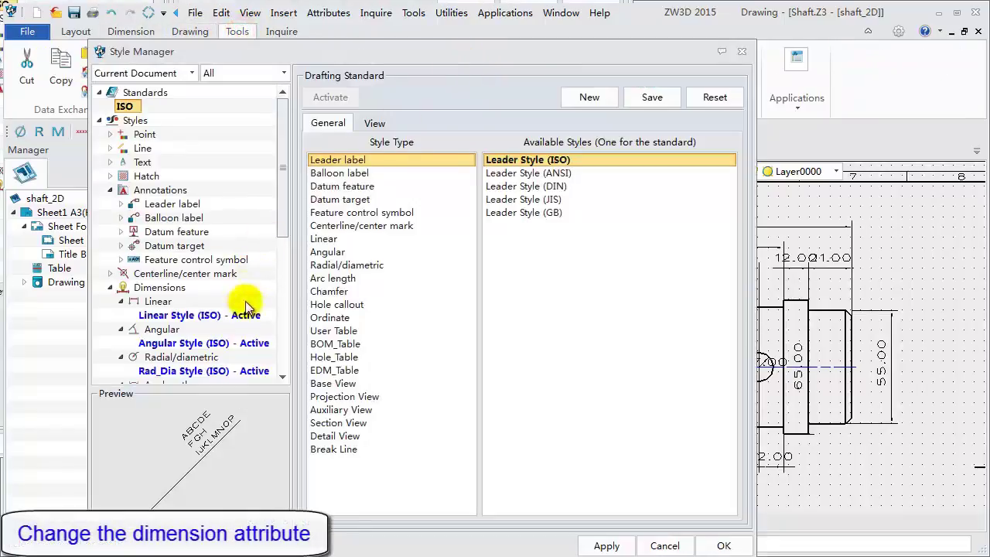
scroll(283, 224, "down", 4)
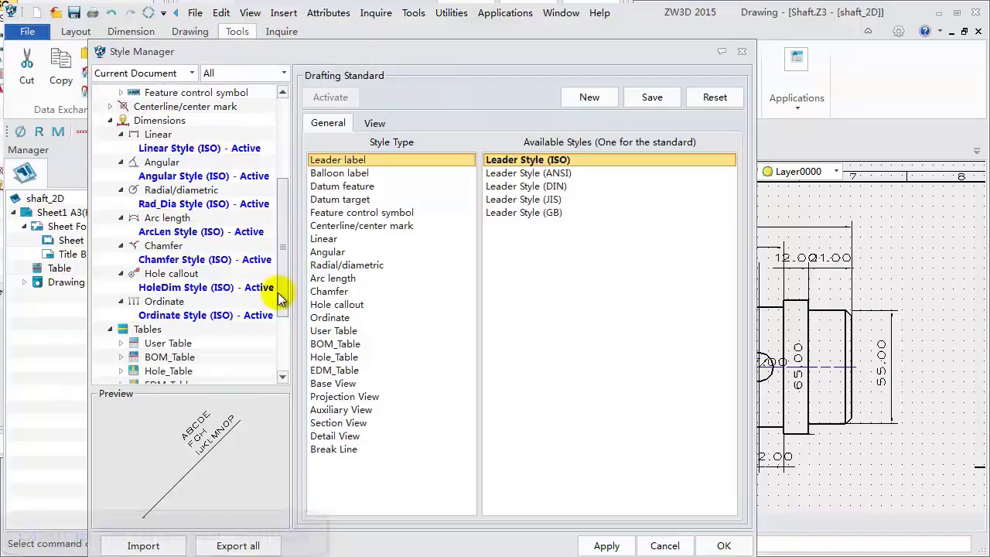
left_click(232, 153)
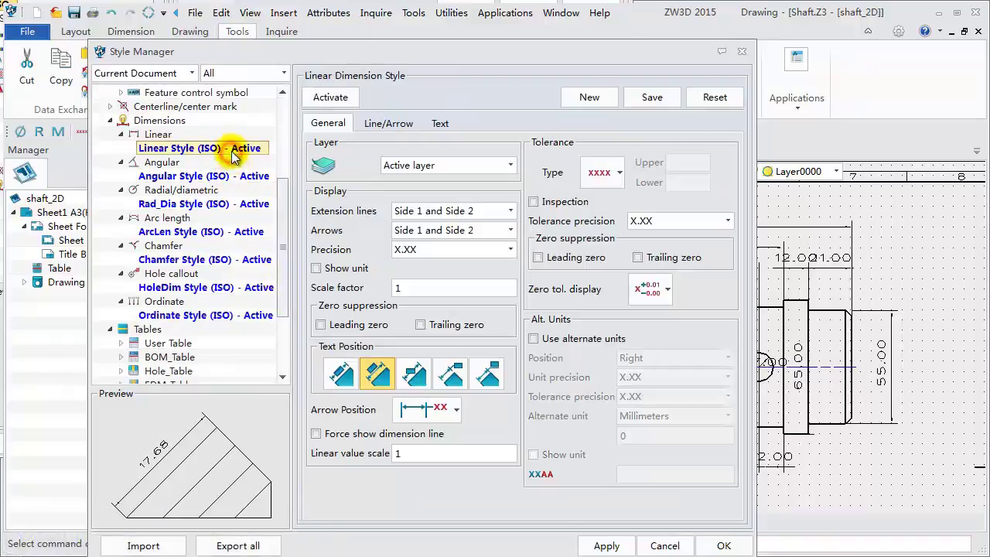
left_click(439, 123)
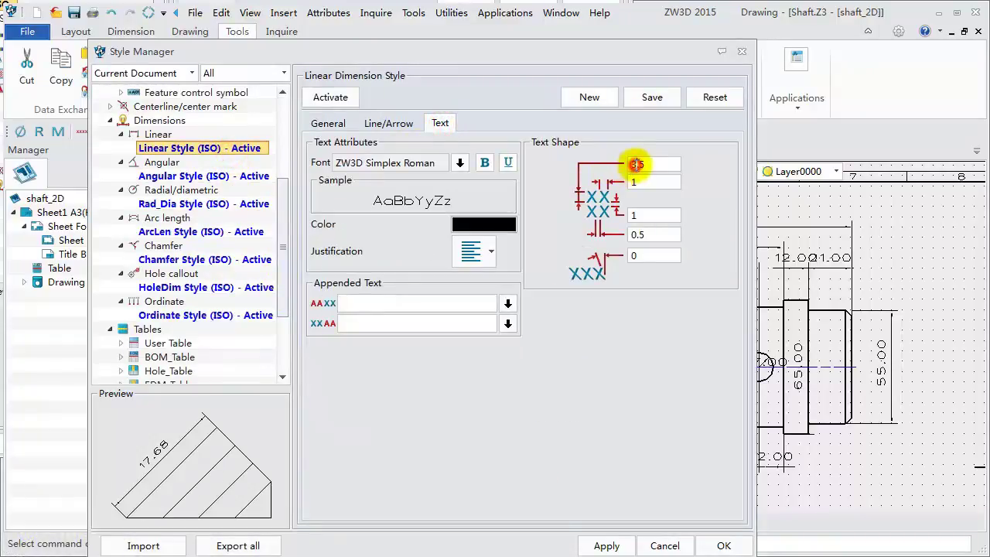
type("2")
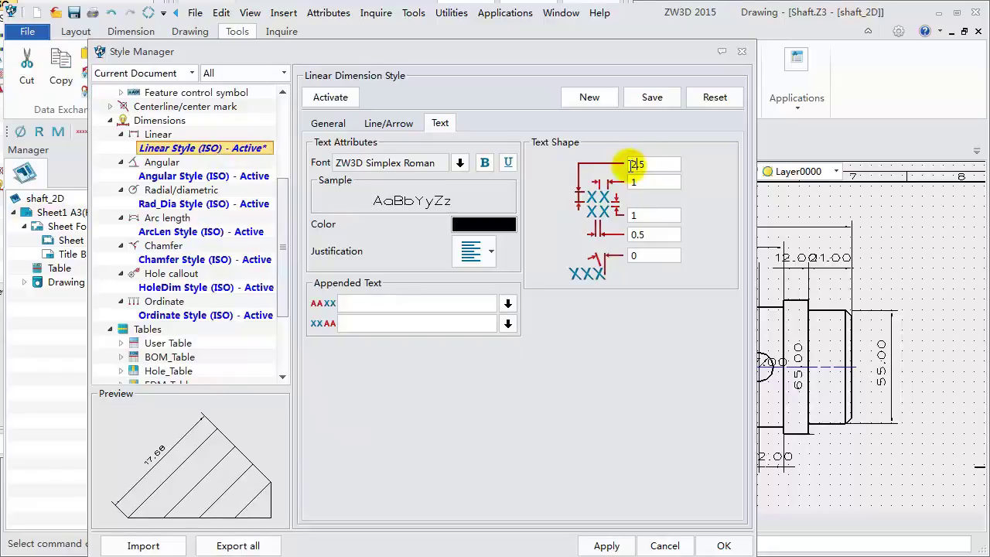
left_click(652, 100)
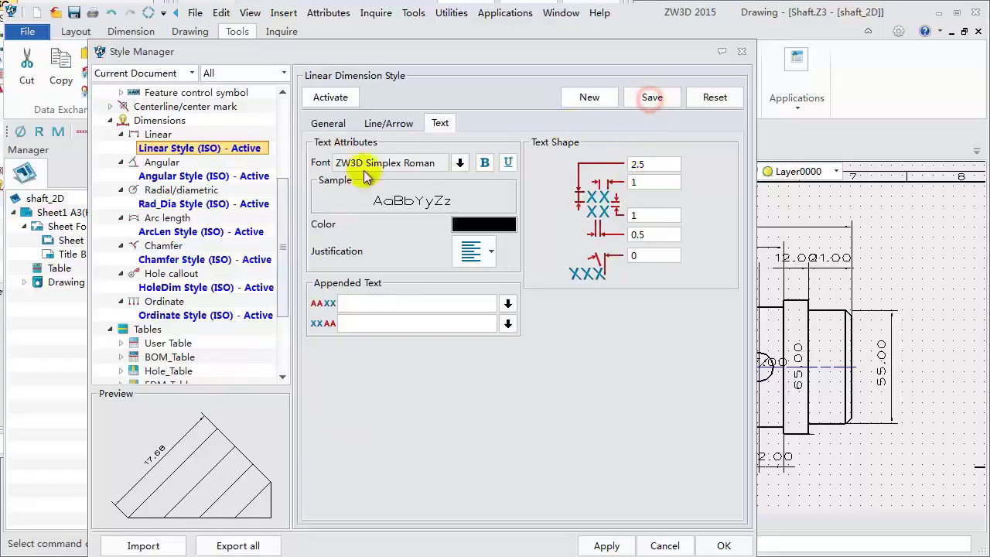
Step: Set the text height to 2.5 in the angular, radial/diametric and remaining dimension styles through ordinate, saving each, and accept the style changes
left_click(223, 176)
left_click(442, 124)
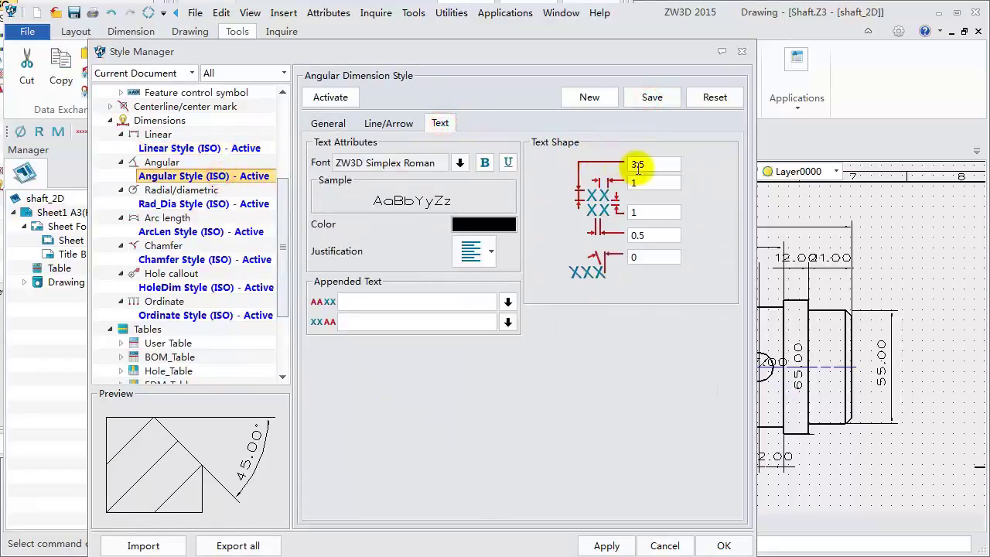
type("2")
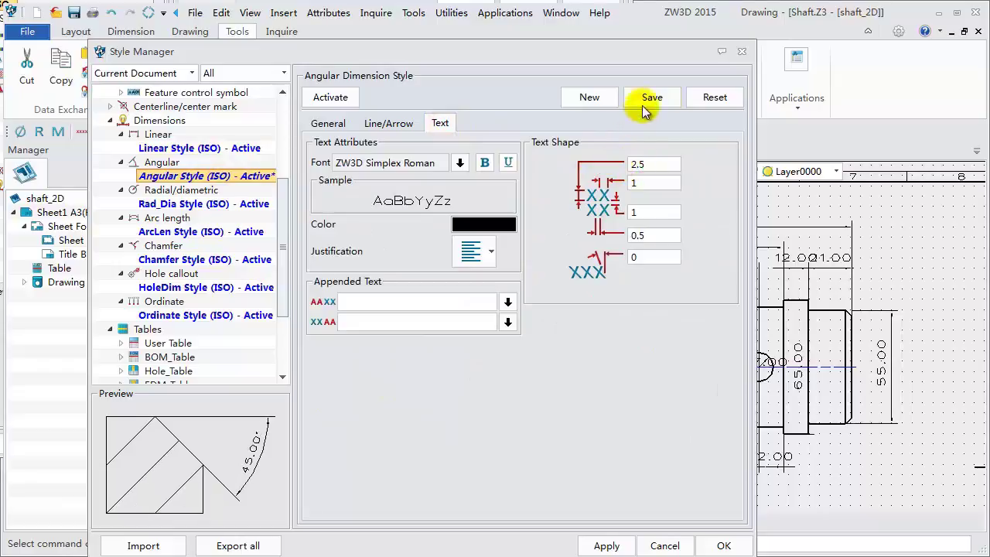
left_click(650, 102)
left_click(249, 204)
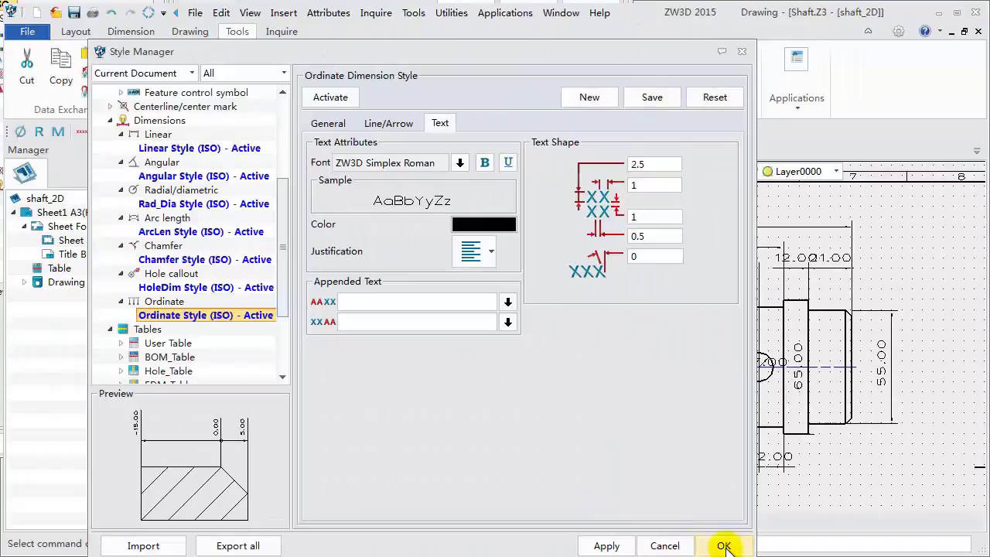
left_click(722, 546)
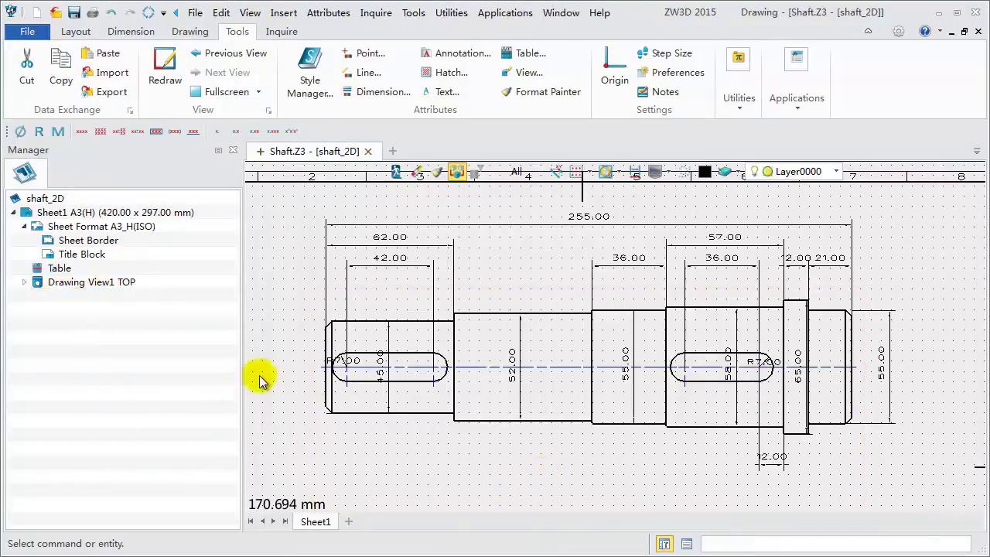
Step: Edit the 45.00 dimension at the shaft's left end to show an unequal tolerance with upper value 0.05 and lower value 0.03
double_click(392, 343)
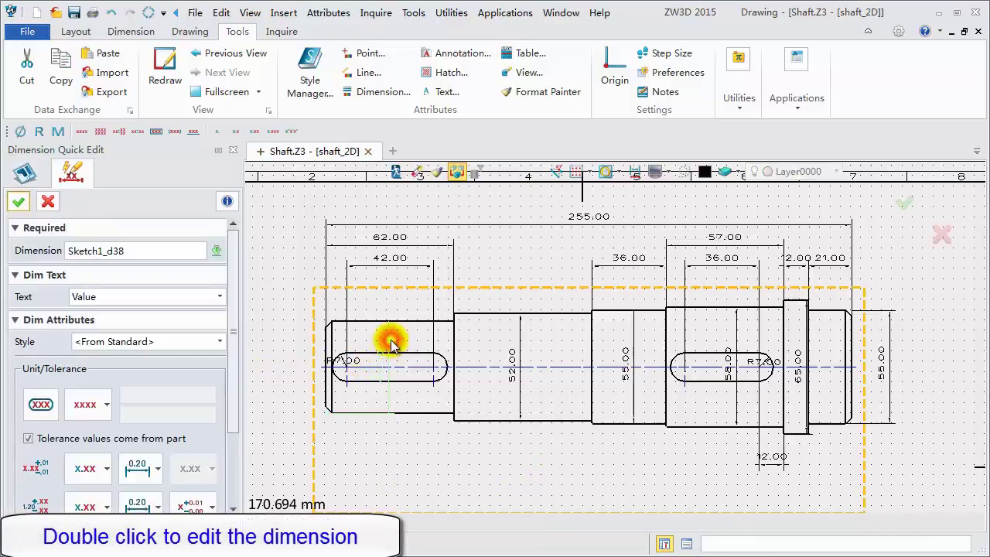
left_click(105, 409)
left_click(79, 468)
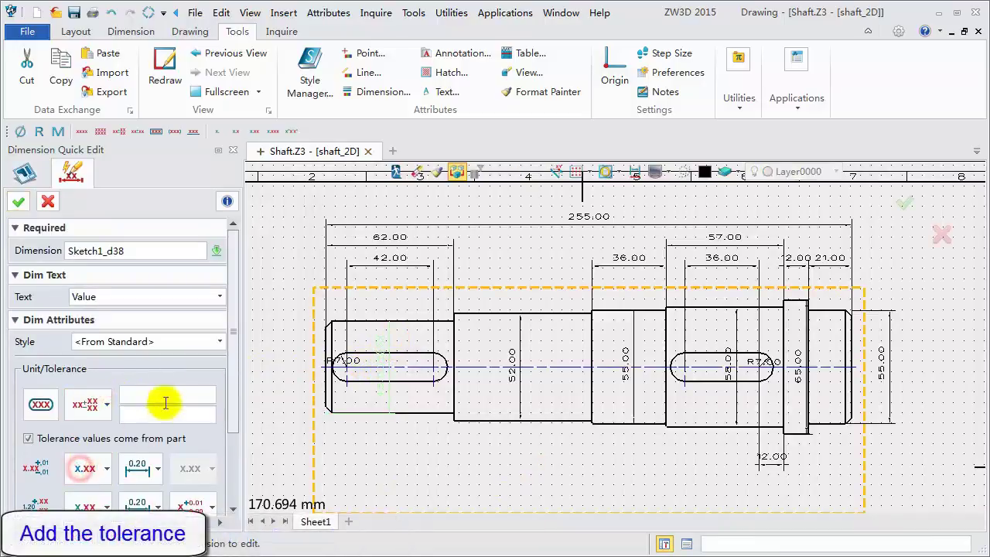
left_click(163, 398)
type("0")
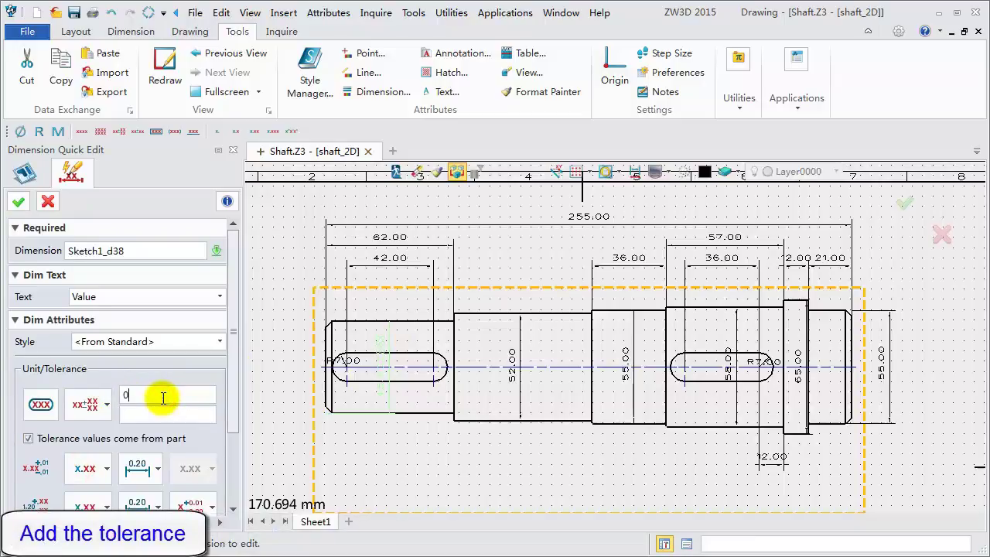
type(".05")
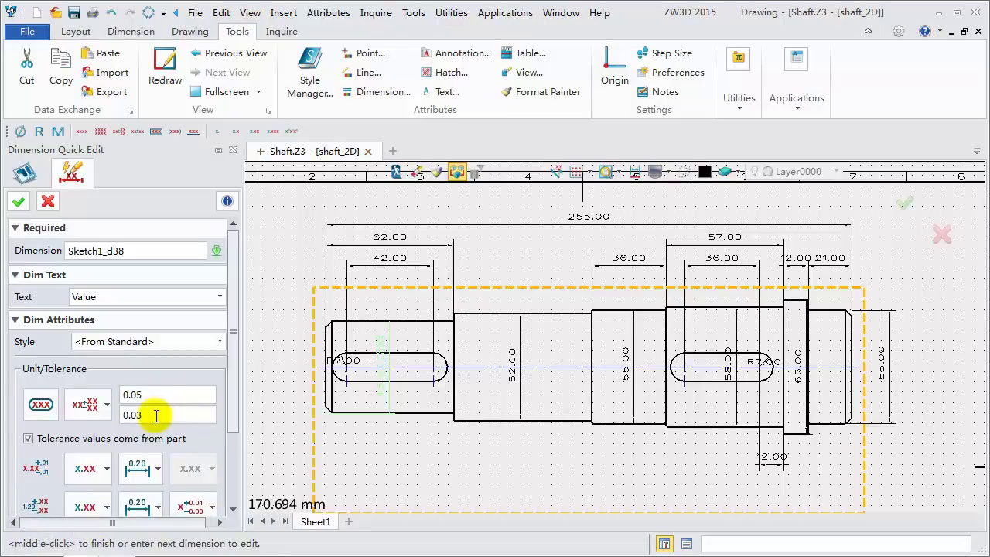
Step: Put a diameter symbol in front of the 45.00 dimension's text and finish the quick edit
scroll(232, 309, "down", 3)
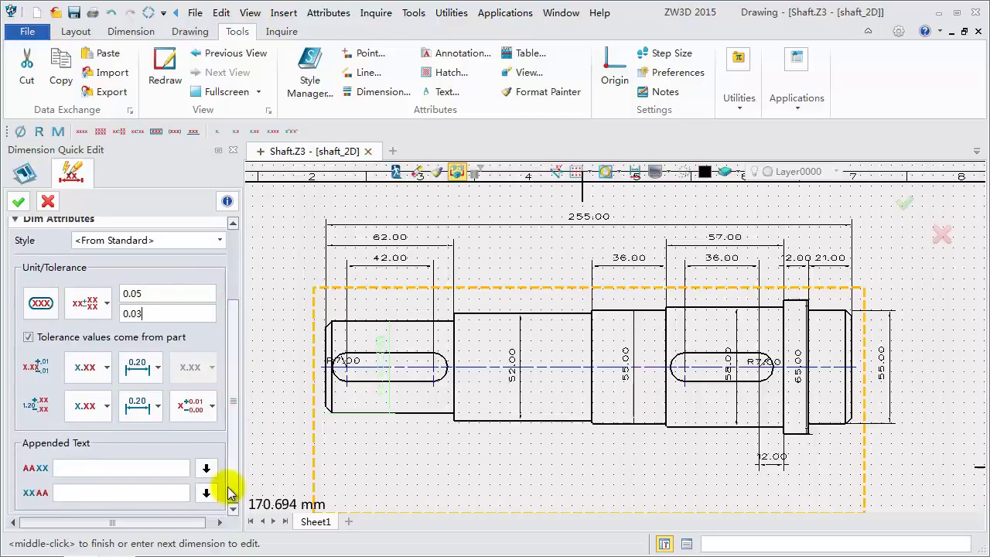
left_click(206, 468)
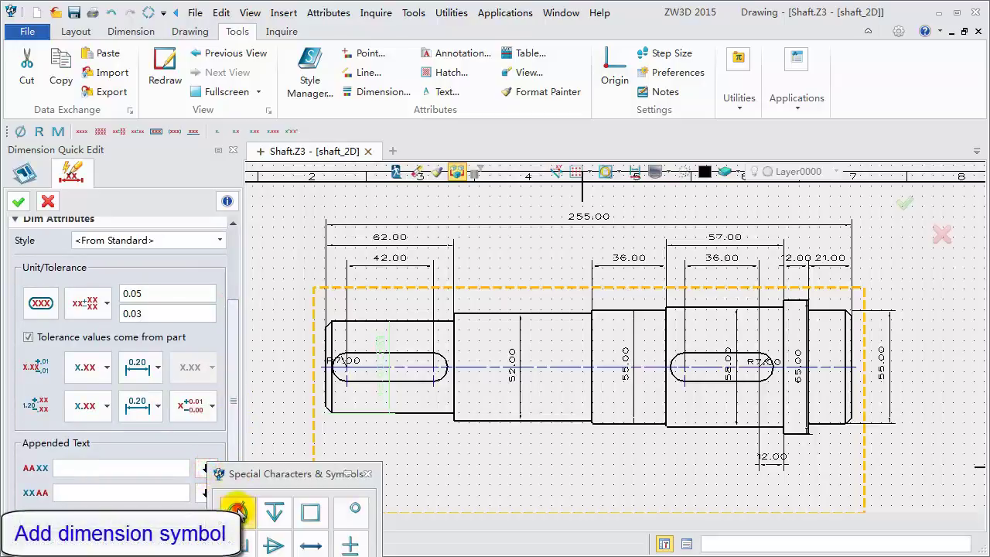
left_click(368, 473)
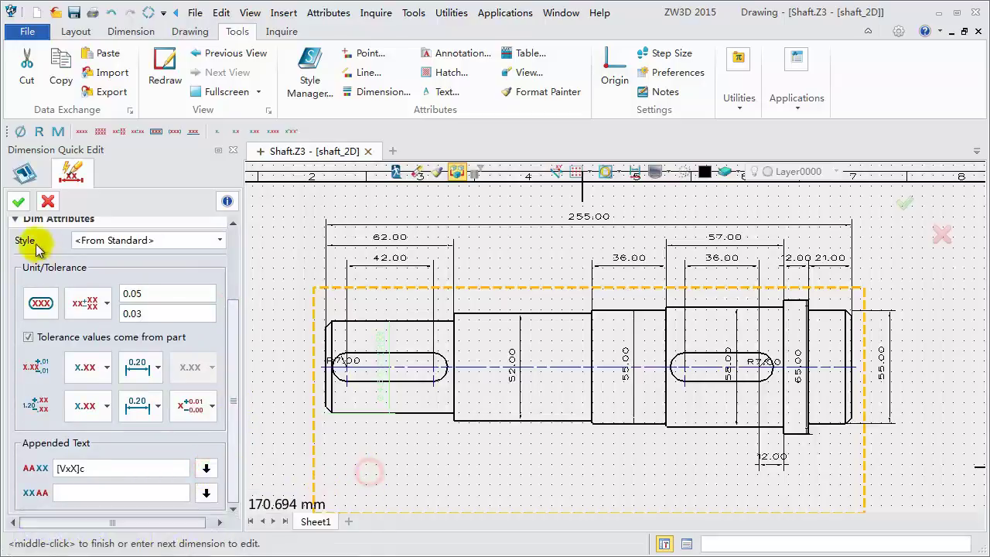
left_click(20, 202)
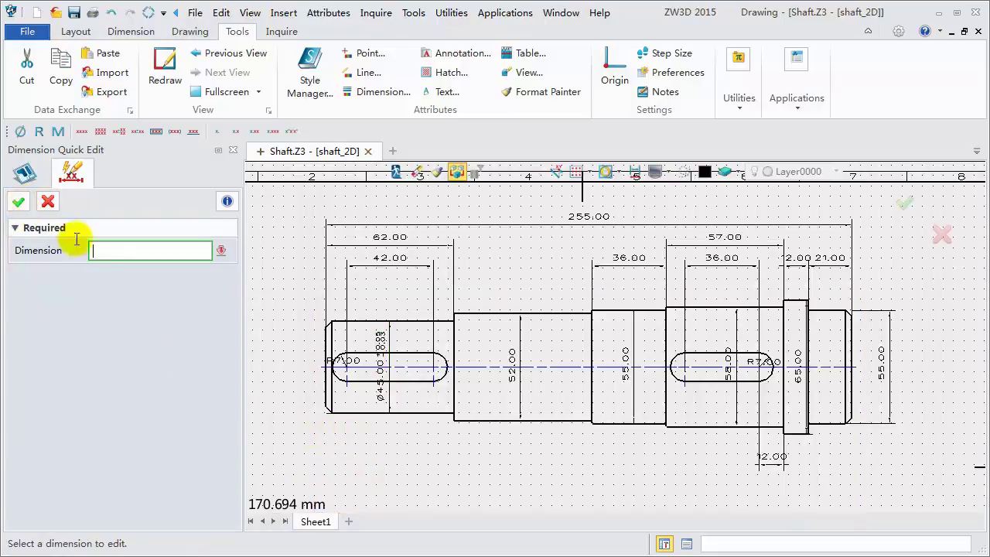
left_click(48, 203)
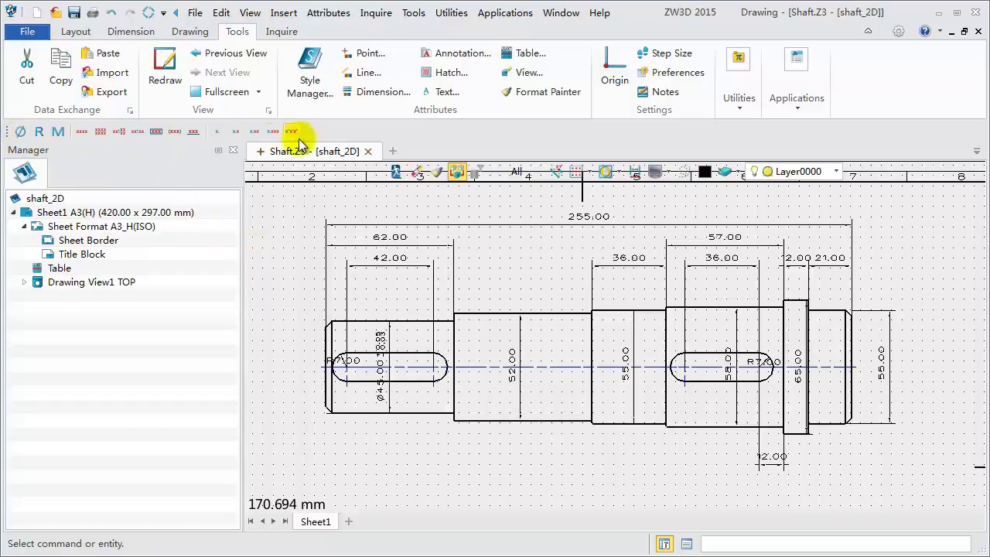
Step: Hide the DimTool toolbar and display it again
right_click(835, 54)
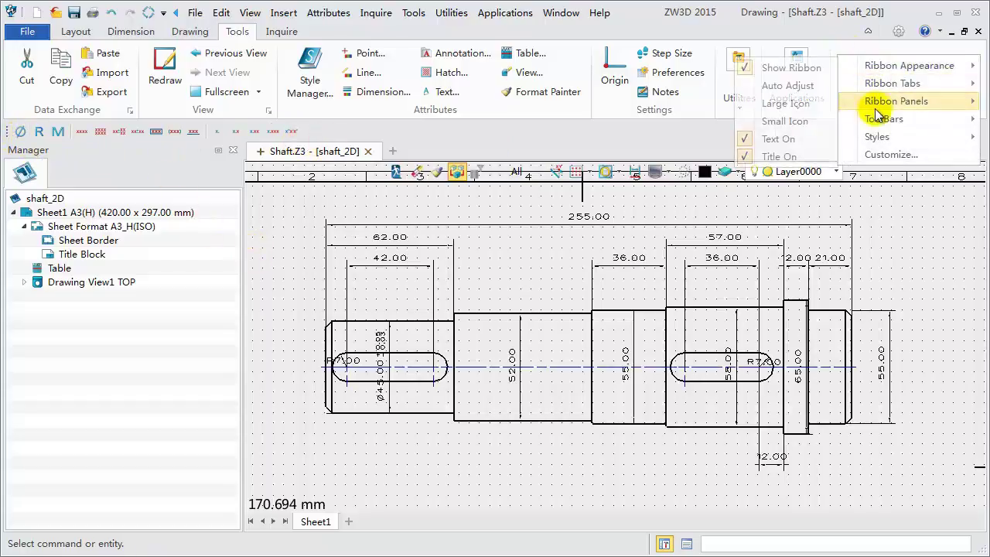
mouse_move(874, 122)
left_click(679, 143)
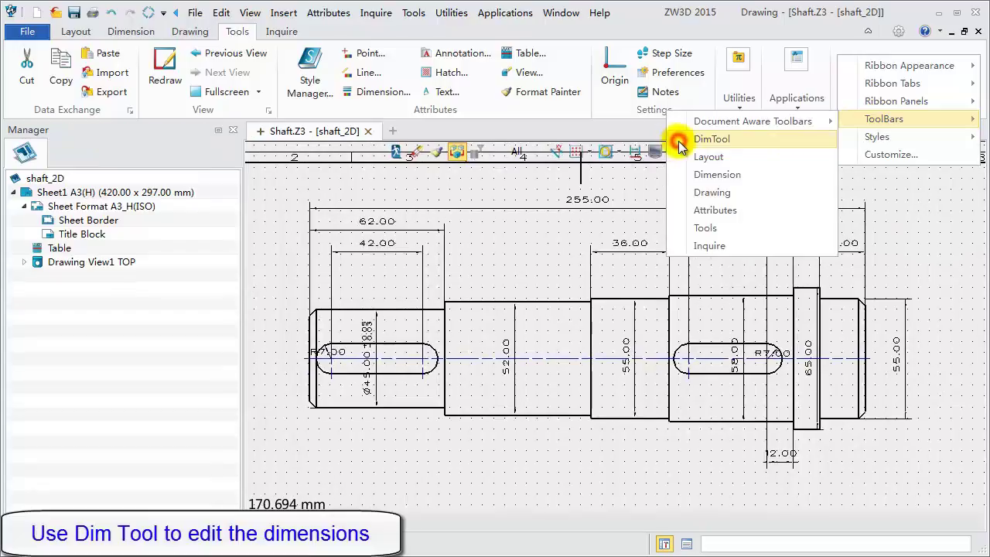
left_click(679, 142)
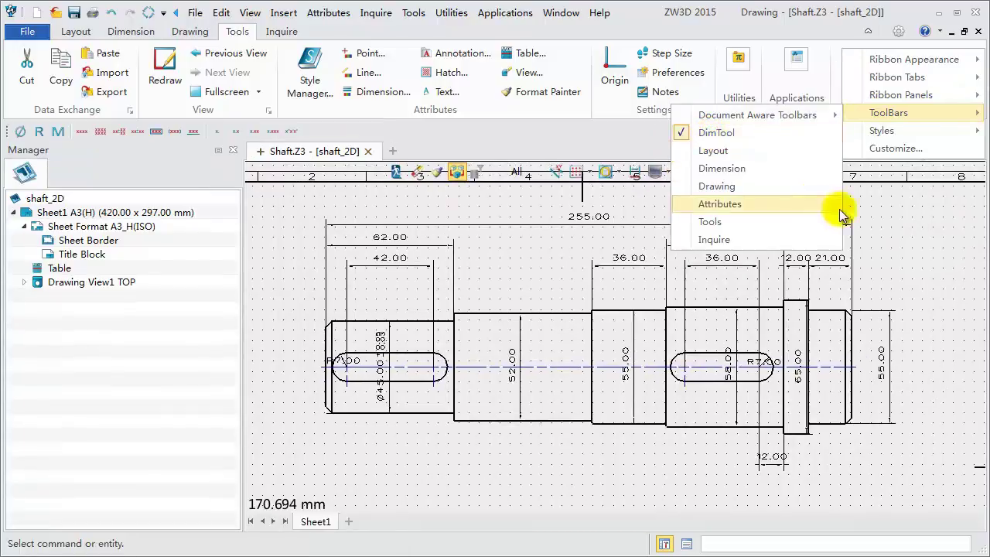
left_click(881, 213)
Step: Add the diameter symbol to the 52.00 dimension and to the 55.00 dimension of the shaft's middle section
left_click(524, 355)
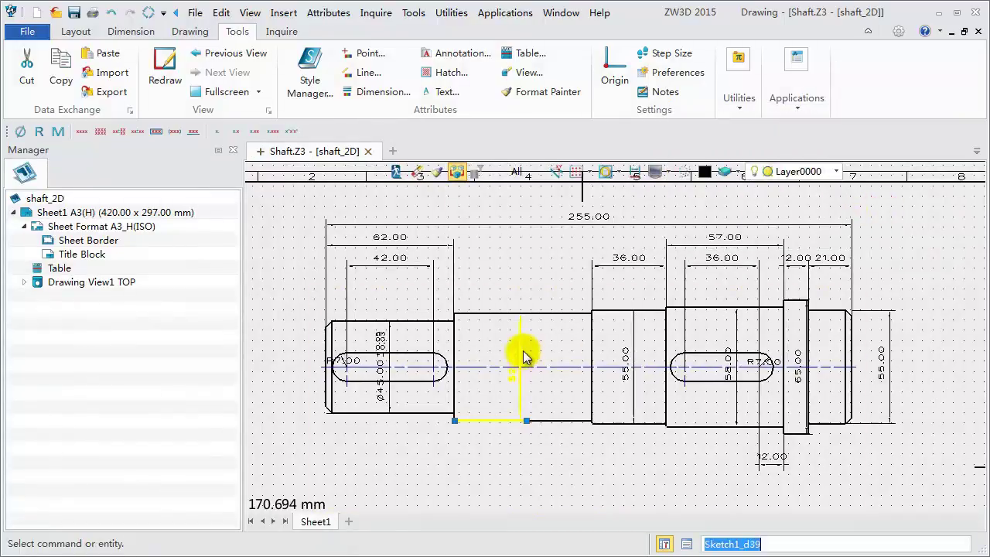
left_click(523, 355)
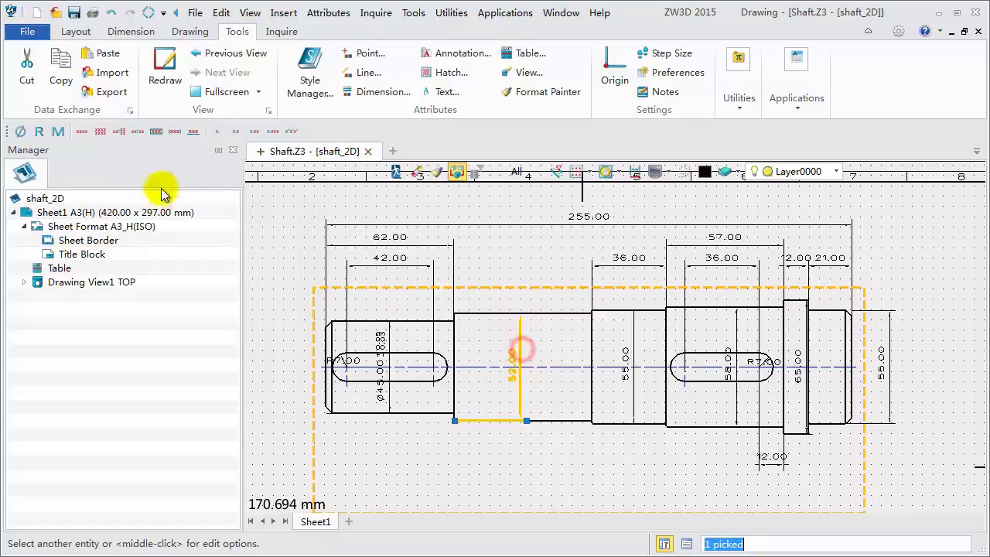
left_click(18, 135)
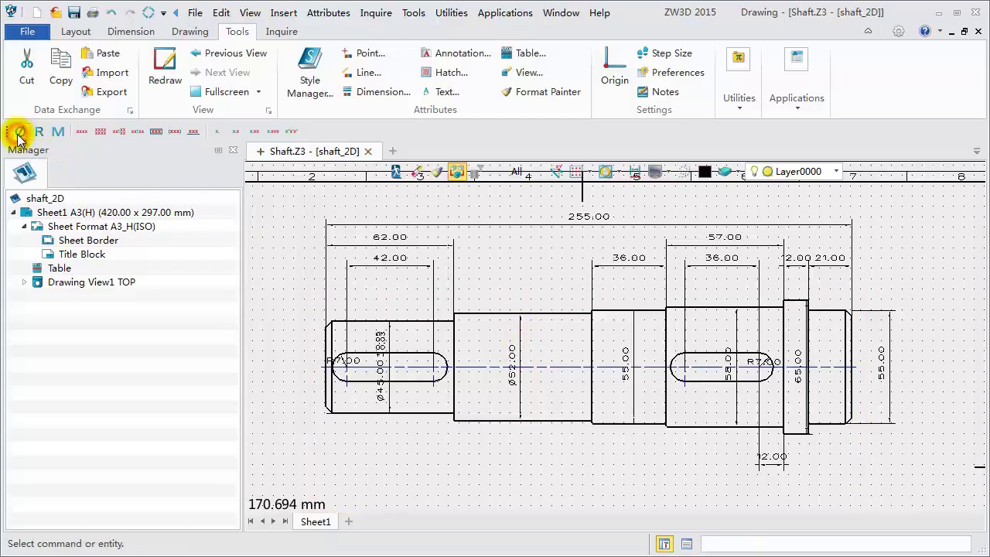
left_click(632, 344)
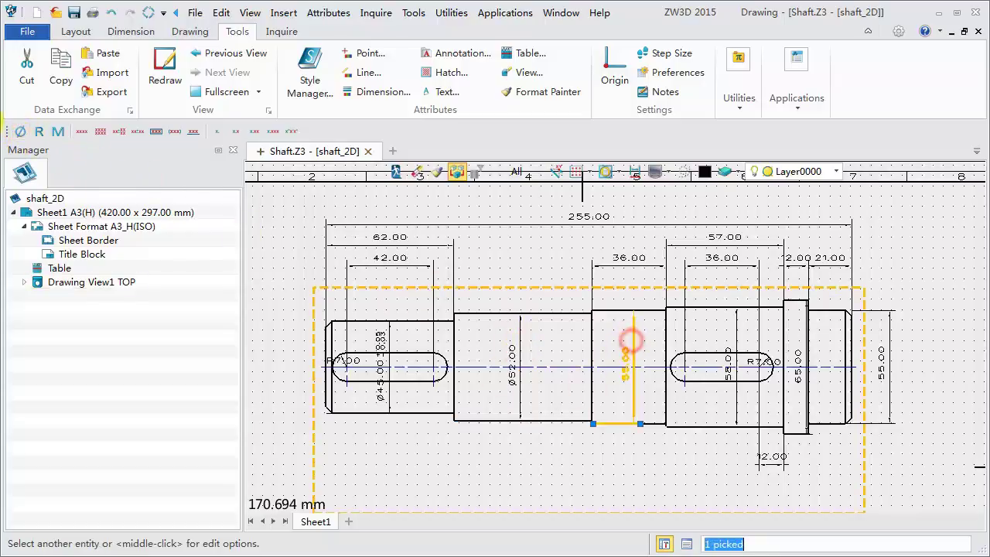
left_click(20, 133)
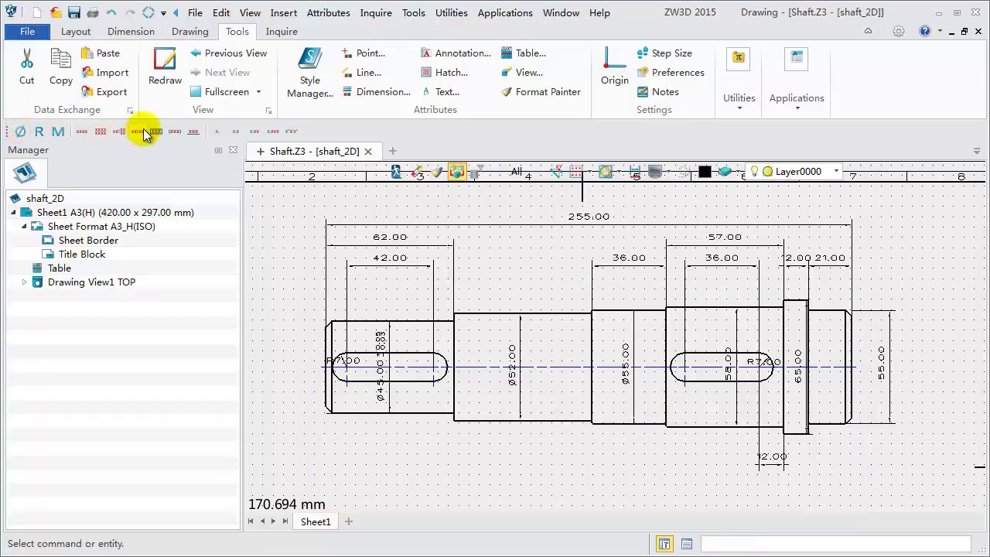
Step: Give the middle section's 55.00 diameter dimension an unequal tolerance with upper value 0.01 and lower value 0.02
left_click(120, 133)
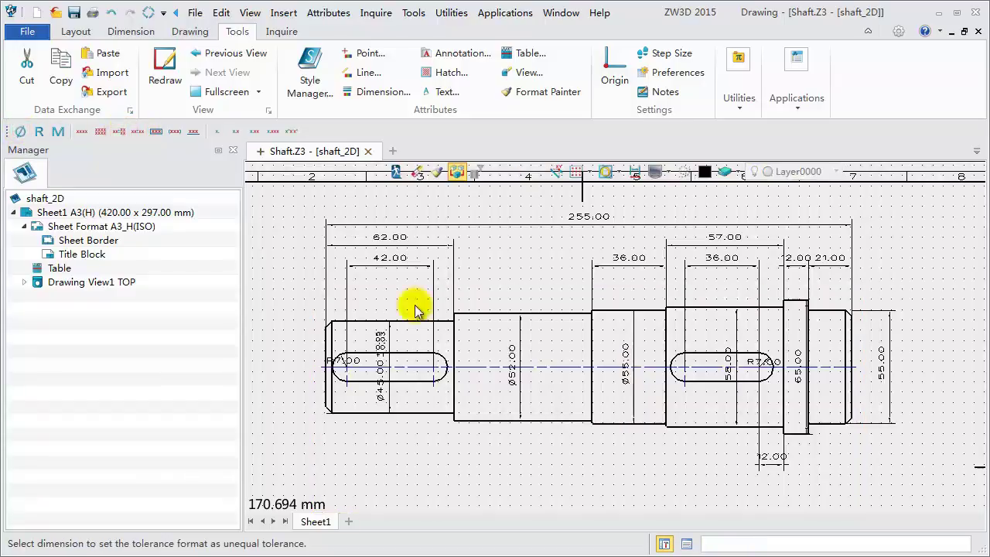
left_click(632, 344)
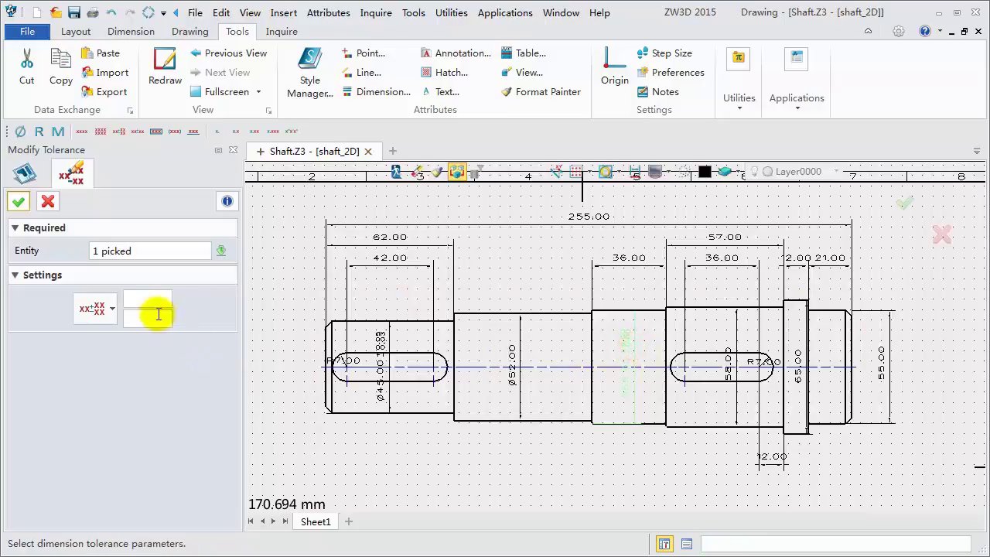
left_click(152, 303)
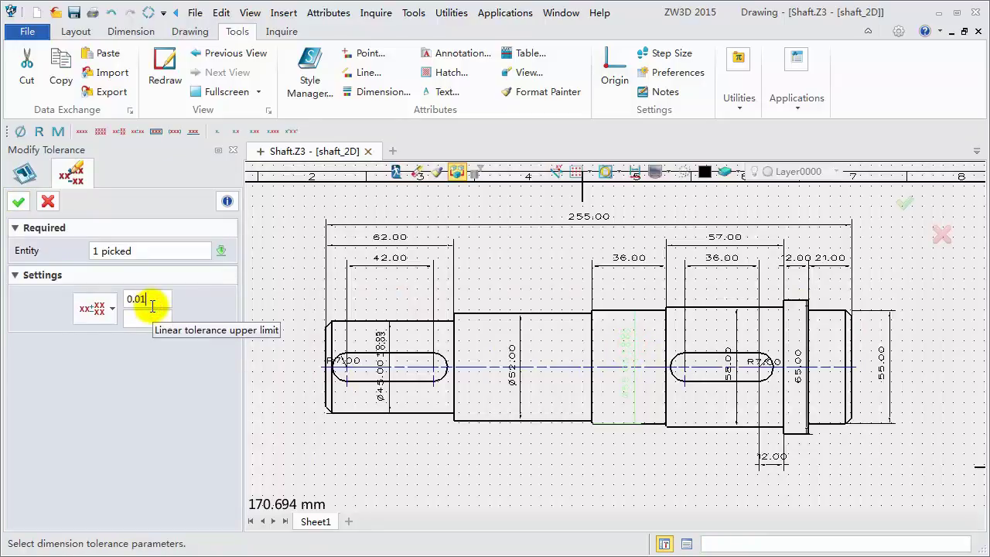
left_click(149, 317)
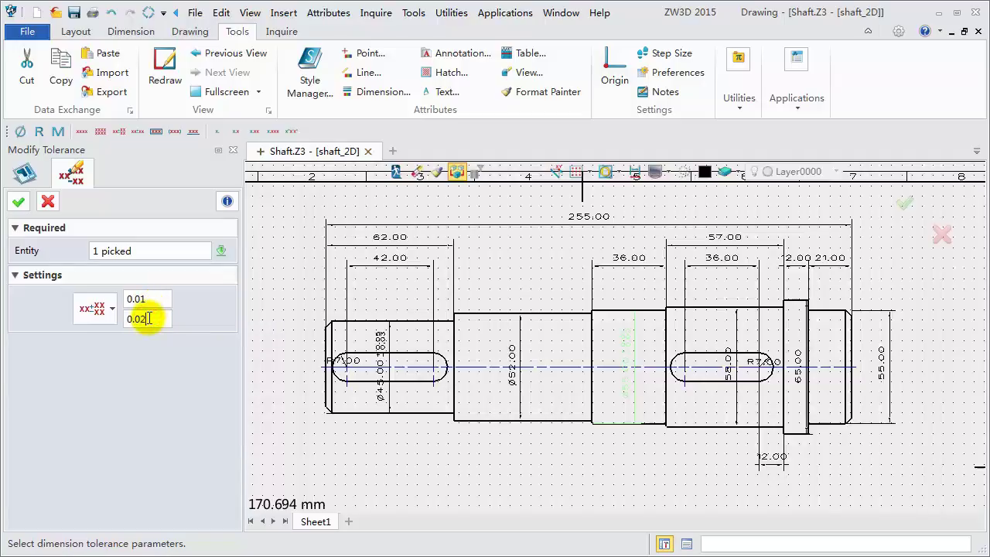
left_click(18, 201)
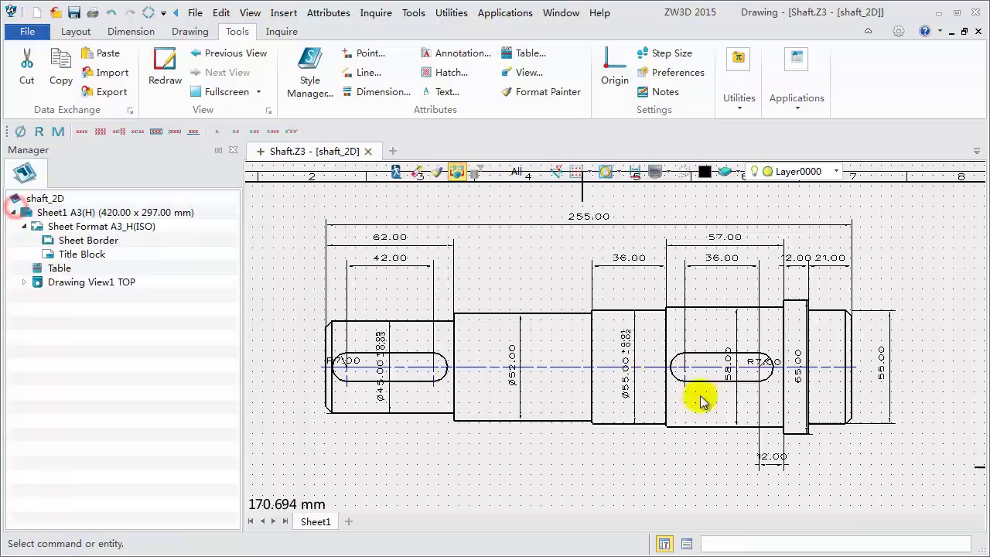
Step: Add the diameter symbol to the shaft's 58.00 and 65.00 dimensions and to the 55.00 dimension at its right end
left_click(741, 341)
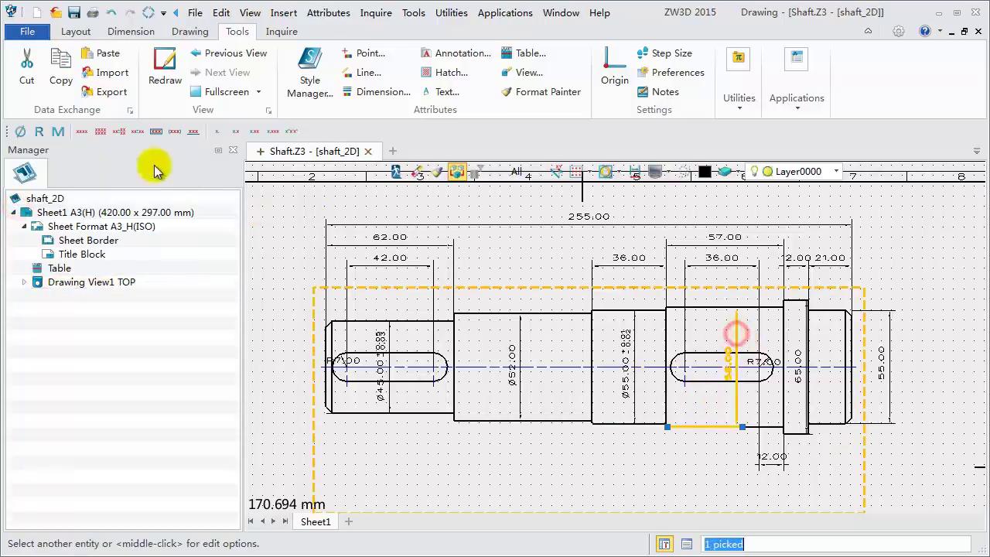
left_click(18, 132)
left_click(811, 341)
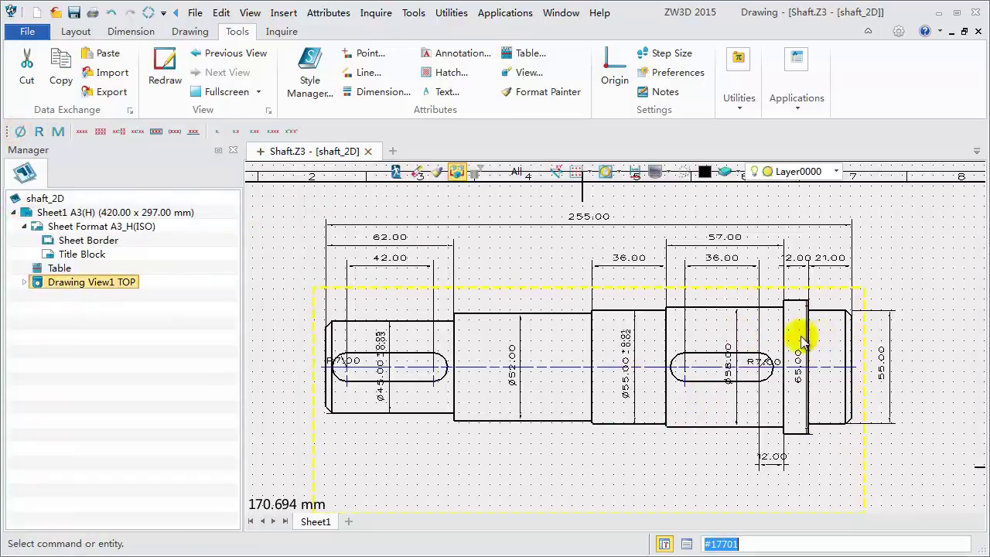
left_click(20, 132)
left_click(891, 354)
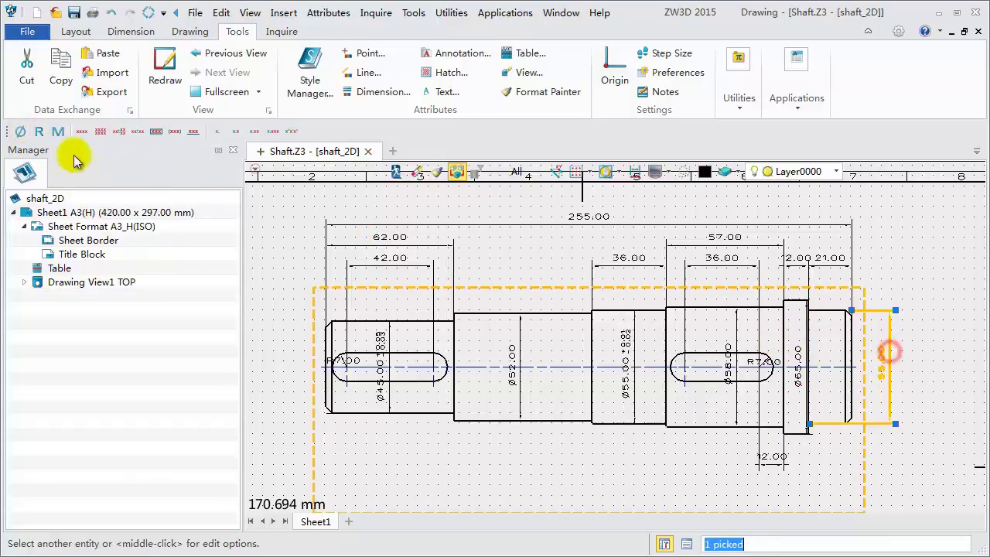
left_click(19, 133)
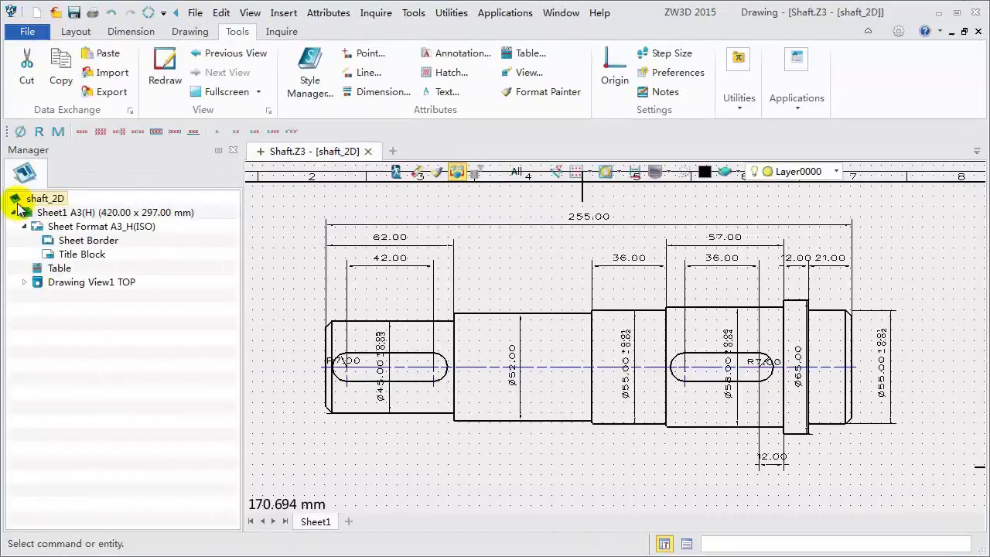
Step: Attach a datum feature labelled S to the upper edge of the shaft's right end section
left_click(75, 32)
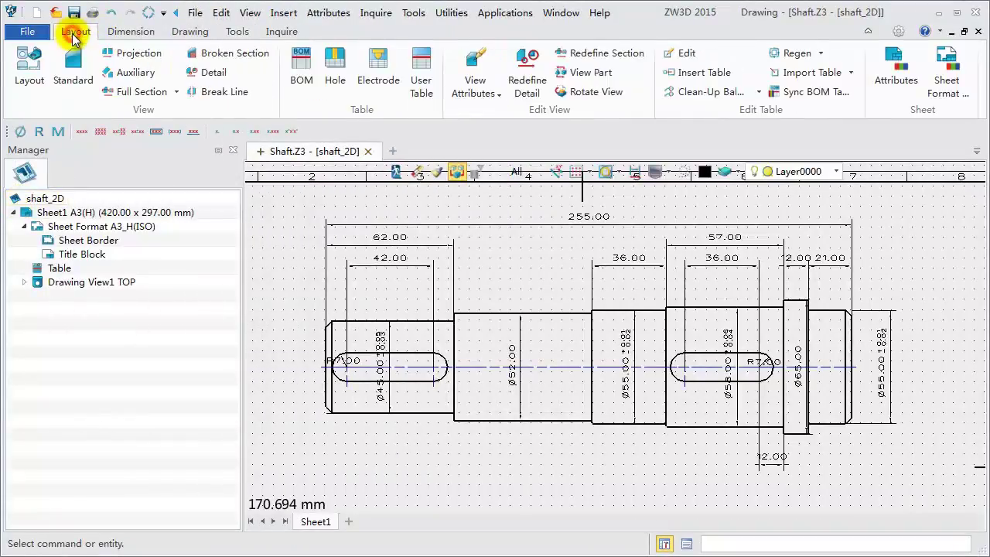
left_click(132, 32)
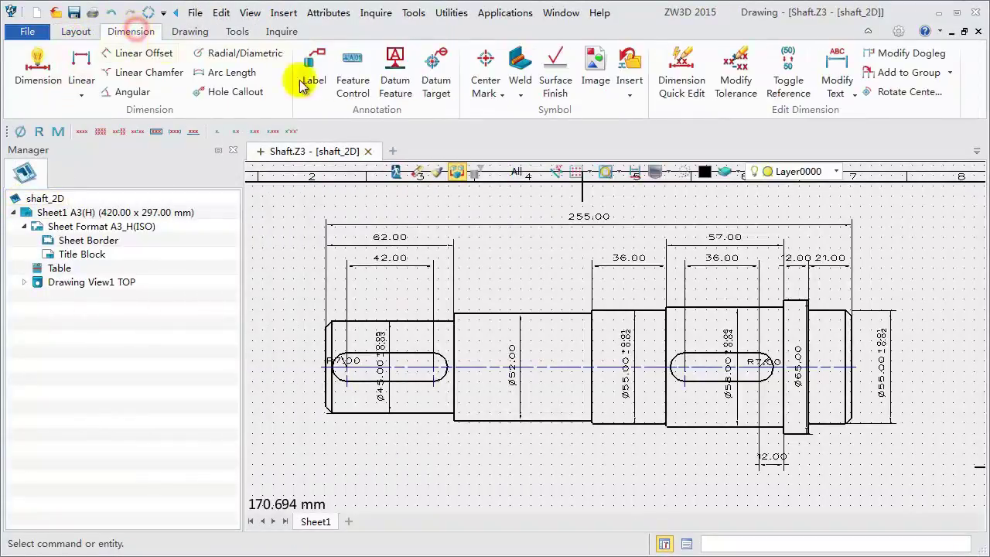
left_click(395, 82)
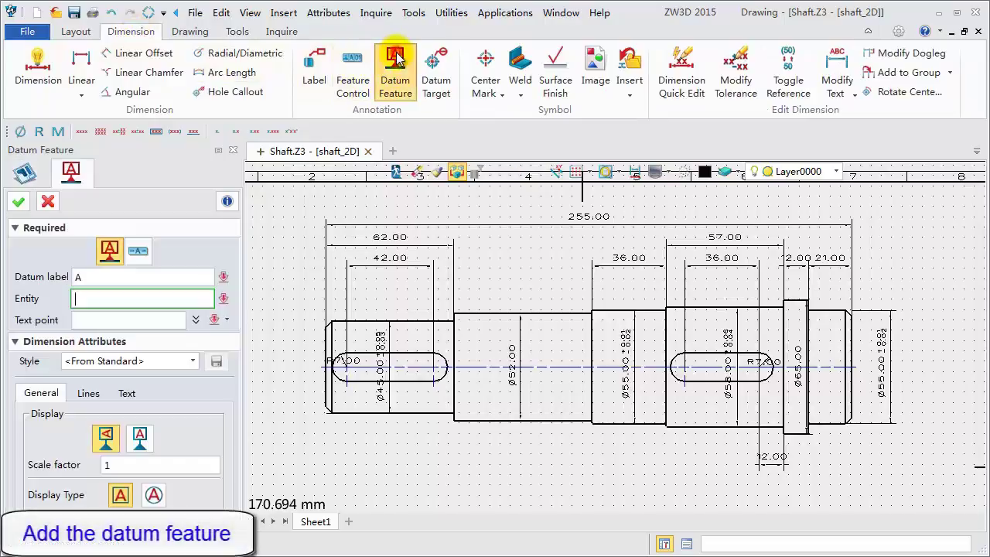
left_click(826, 313)
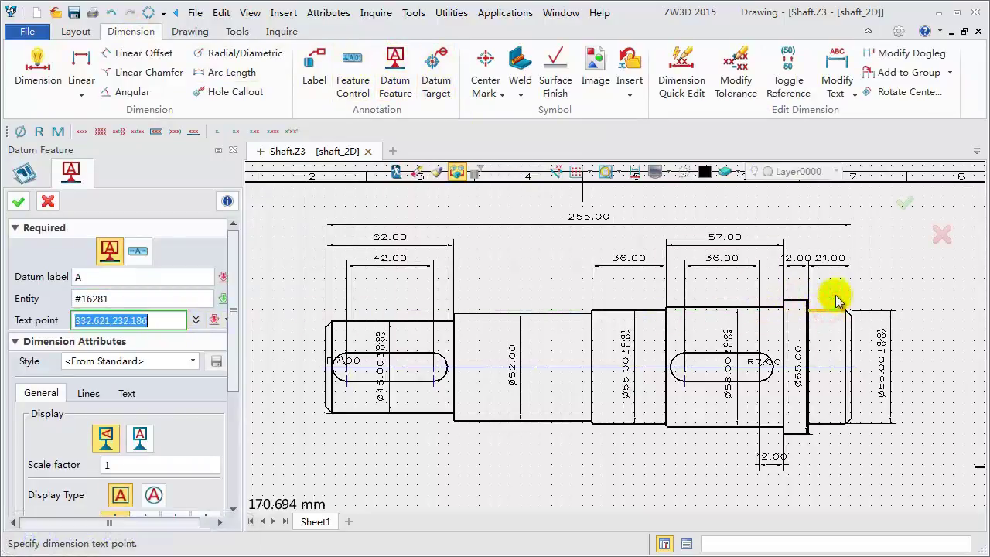
left_click(829, 291)
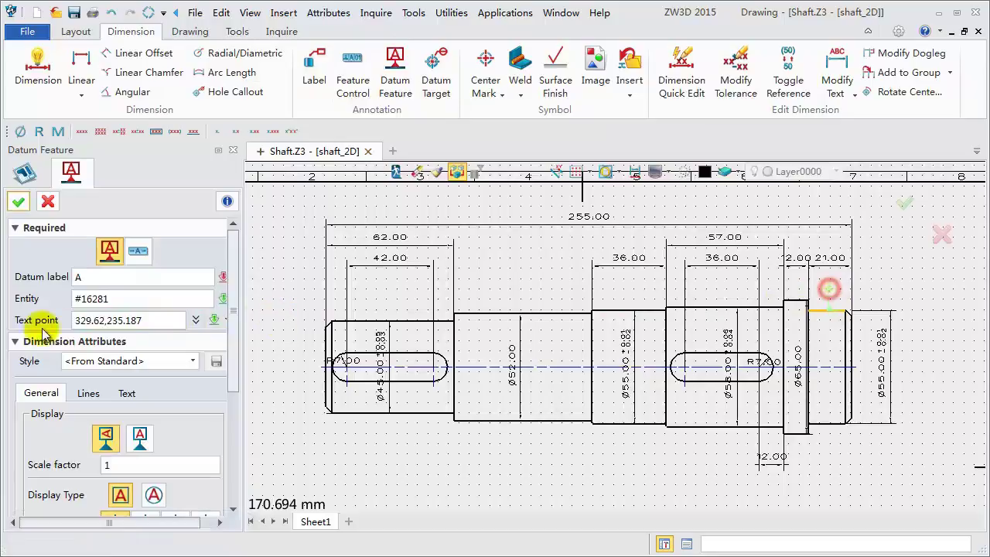
left_click(102, 279)
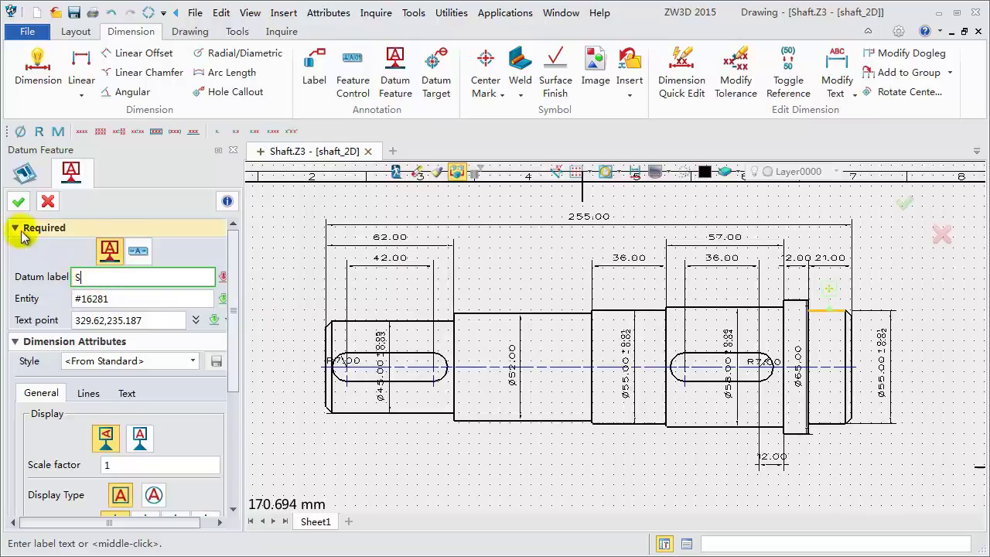
left_click(18, 201)
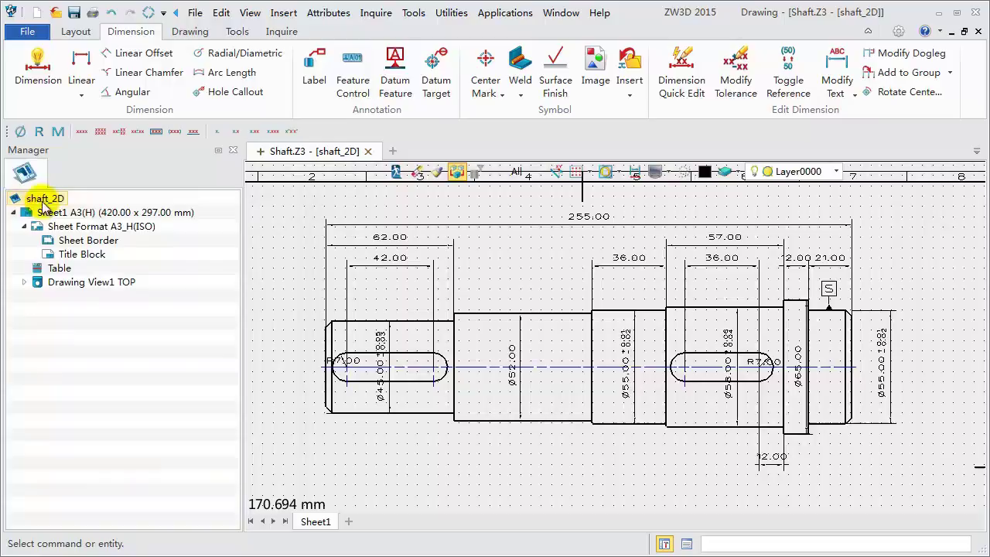
Step: Define a two-row feature control symbol with circularity 0.01 and cylindricity 0.01
left_click(355, 65)
left_click(81, 129)
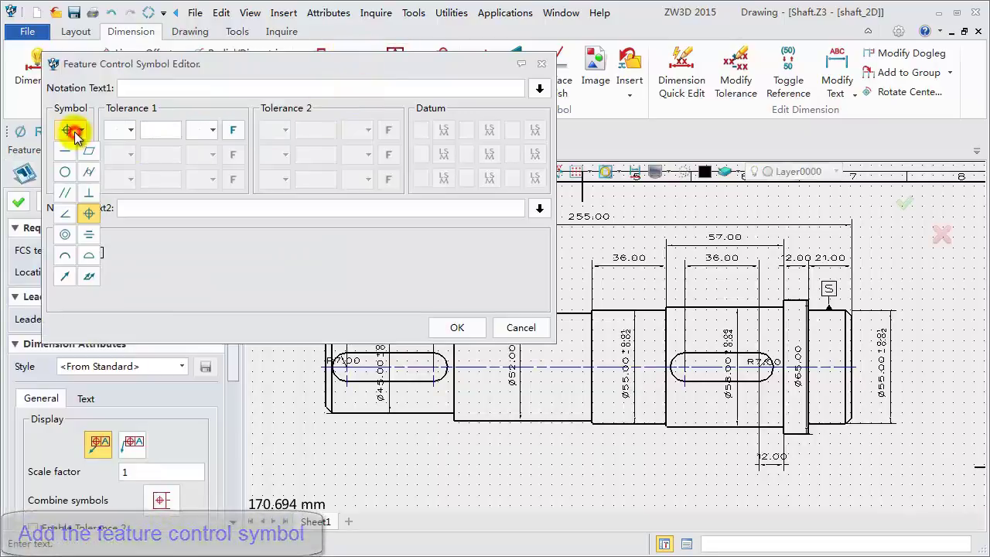
left_click(66, 168)
left_click(166, 128)
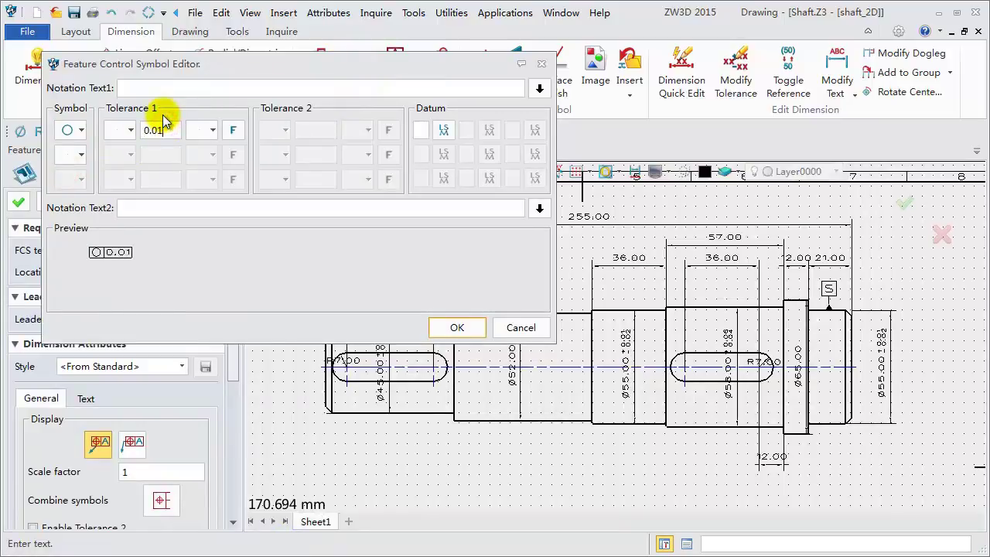
left_click(83, 158)
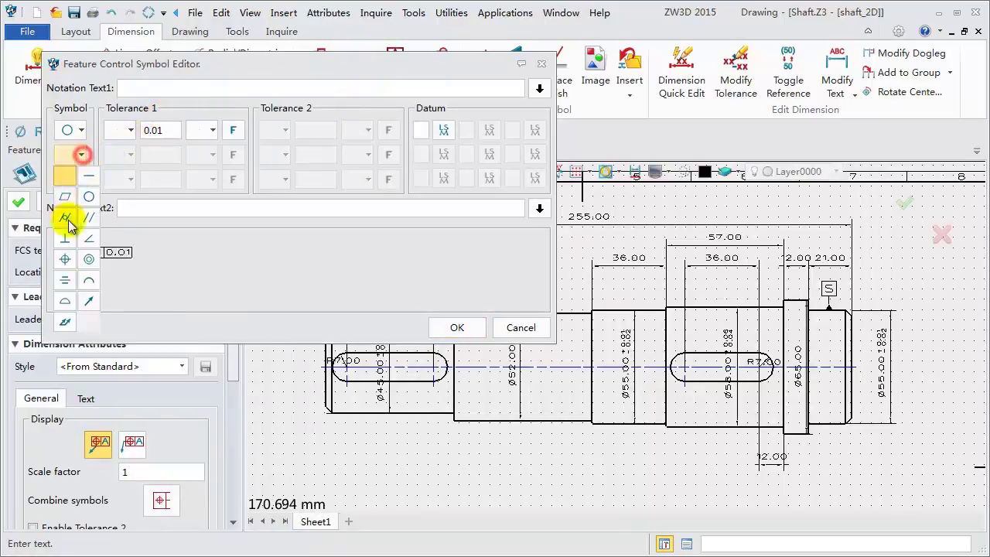
left_click(67, 214)
left_click(158, 152)
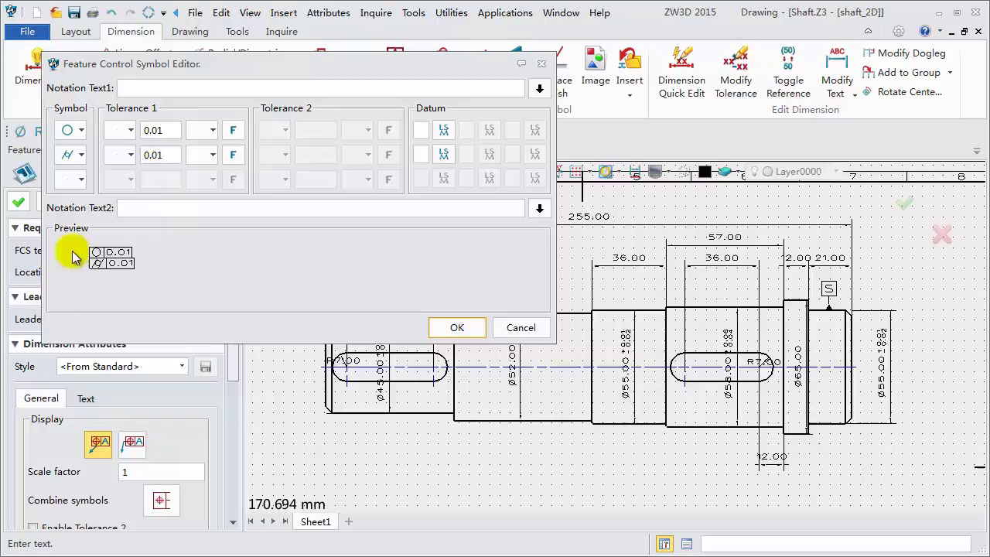
Step: Place the feature control symbol with a leader on the lower edge of the shaft's right end section
left_click(456, 328)
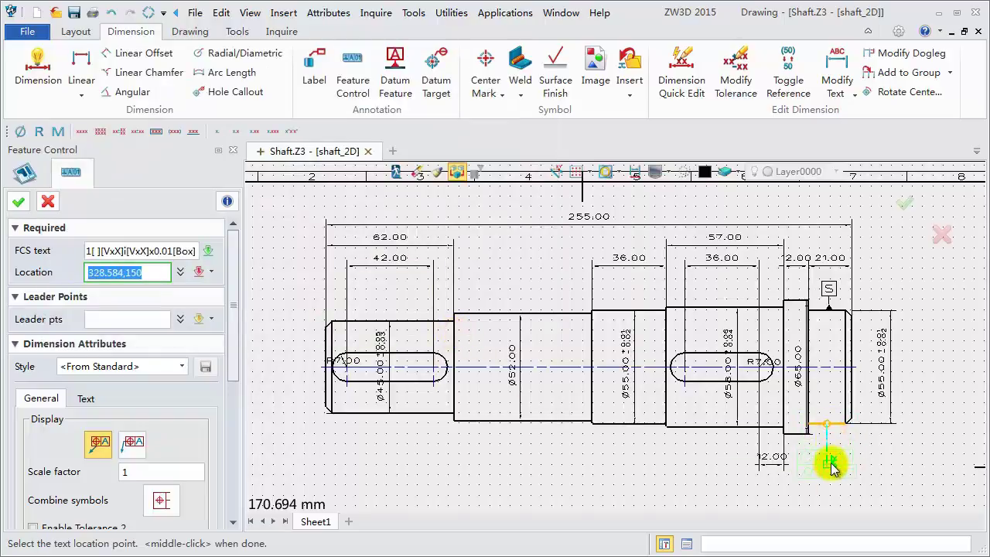
left_click(891, 468)
left_click(18, 202)
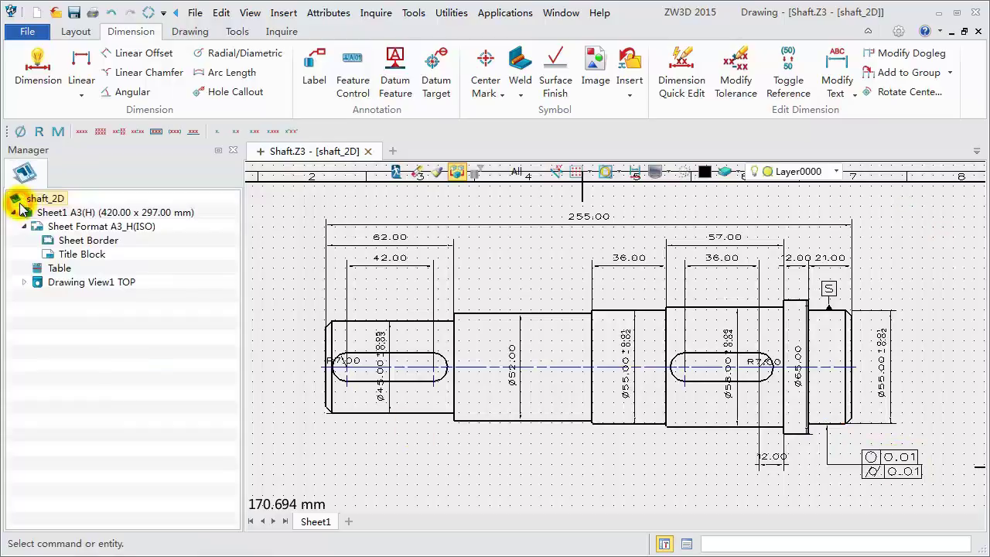
Step: Add a circular runout feature control symbol with tolerance 0.020 and datum S, its leader on the lower edge of the 65.00 collar
left_click(353, 61)
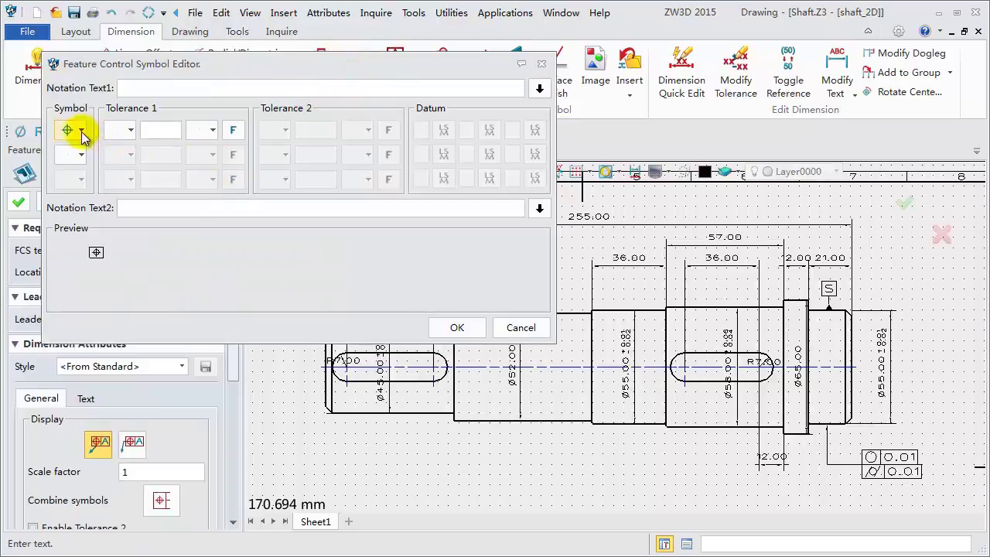
left_click(80, 131)
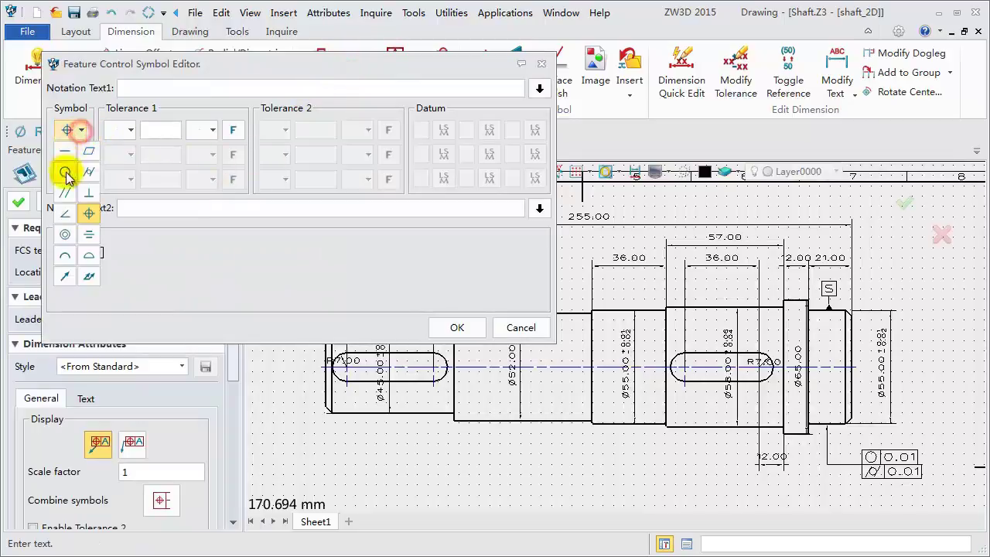
left_click(65, 277)
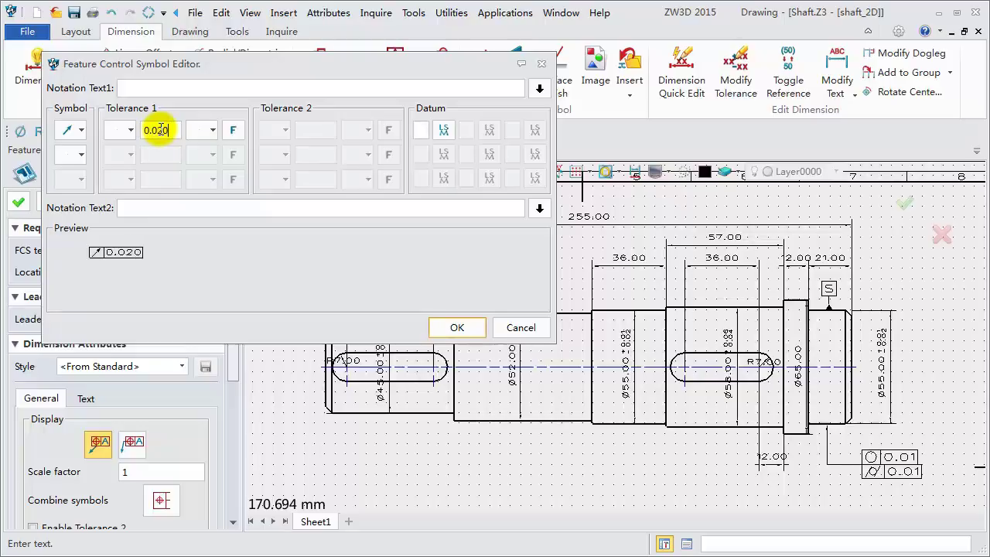
left_click(426, 128)
type("S")
left_click(457, 328)
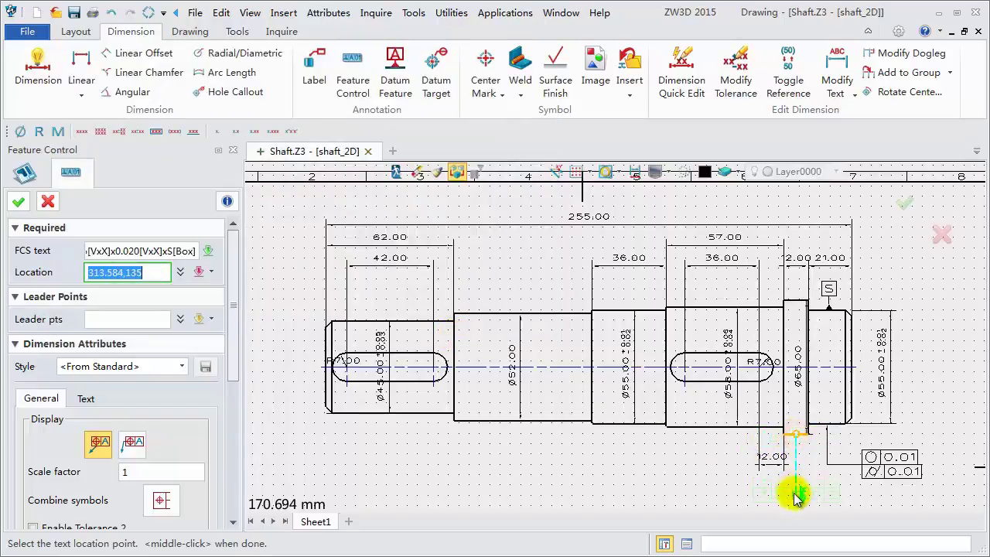
left_click(858, 505)
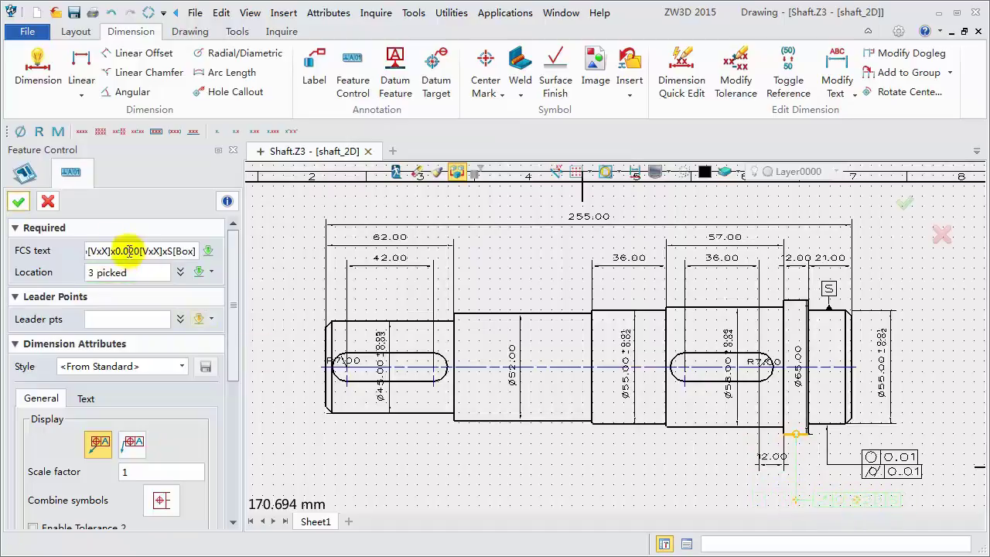
left_click(21, 204)
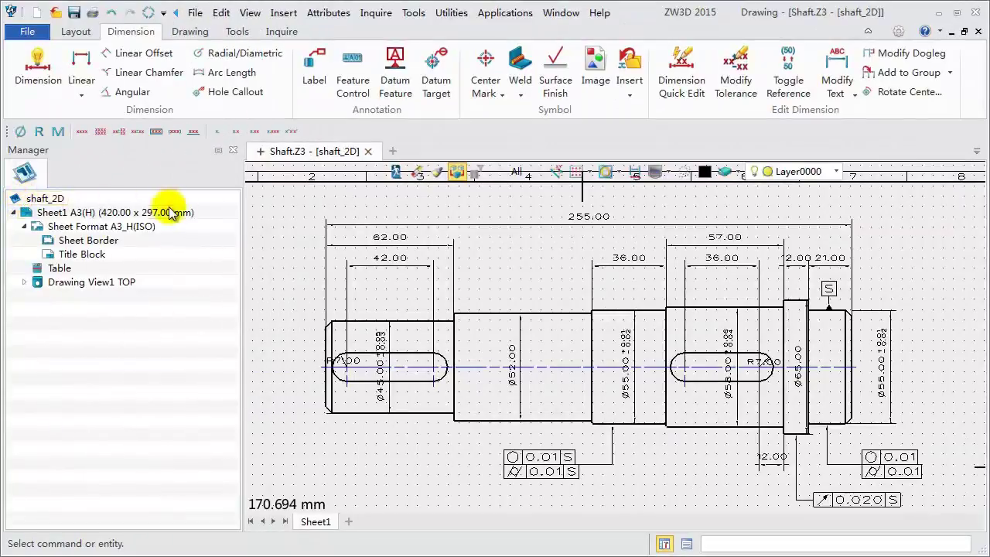
Step: Insert a standard LEFT view of the shaft in the free area below the top view's left end
left_click(356, 442)
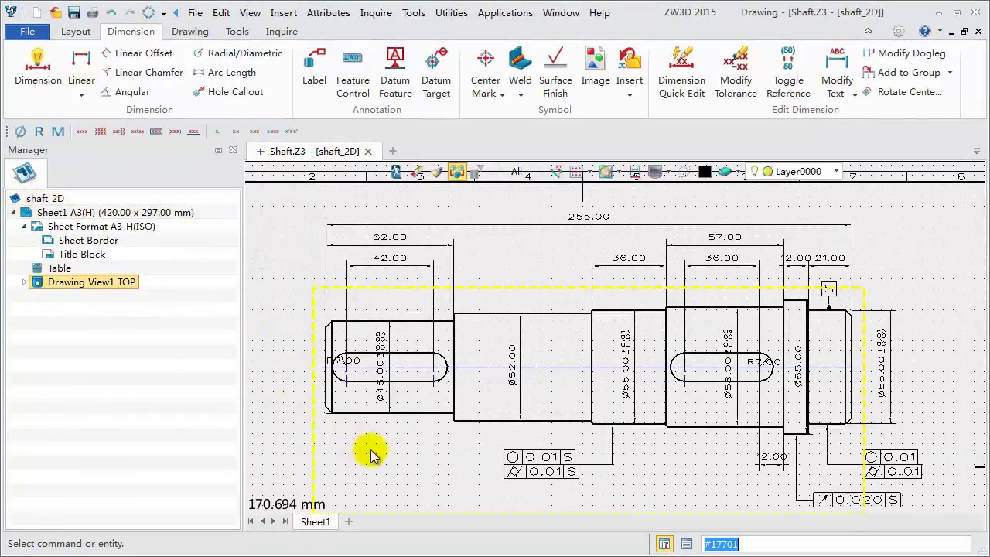
scroll(370, 454, "down", 4)
left_click(361, 428)
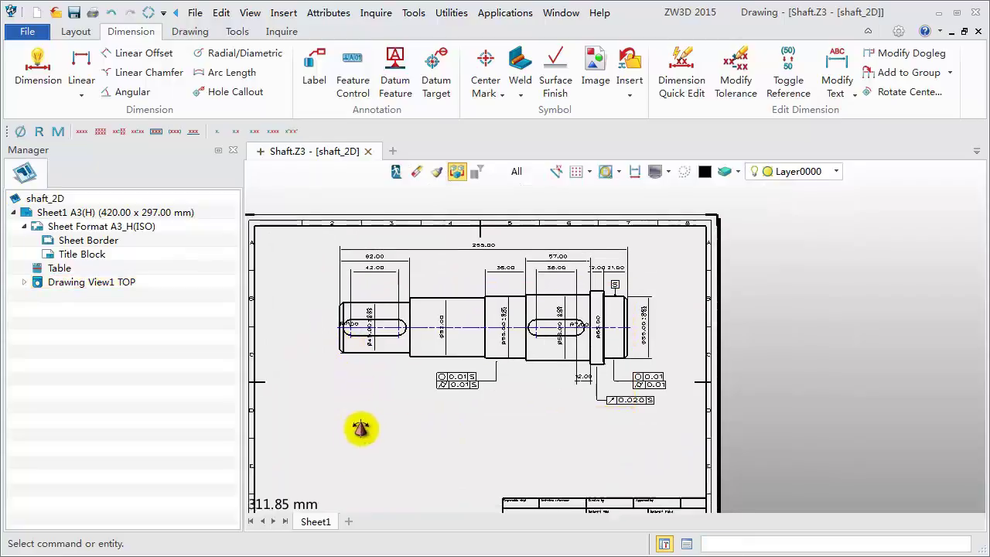
mouse_move(361, 427)
middle_mouse_down()
mouse_move(392, 380)
mouse_move(459, 397)
middle_mouse_up()
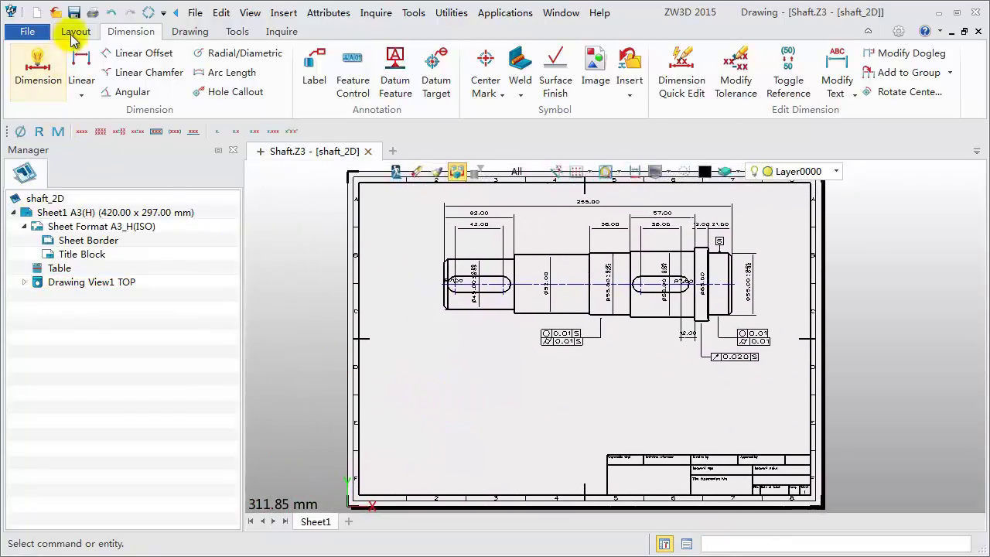
left_click(75, 32)
left_click(72, 65)
left_click(46, 290)
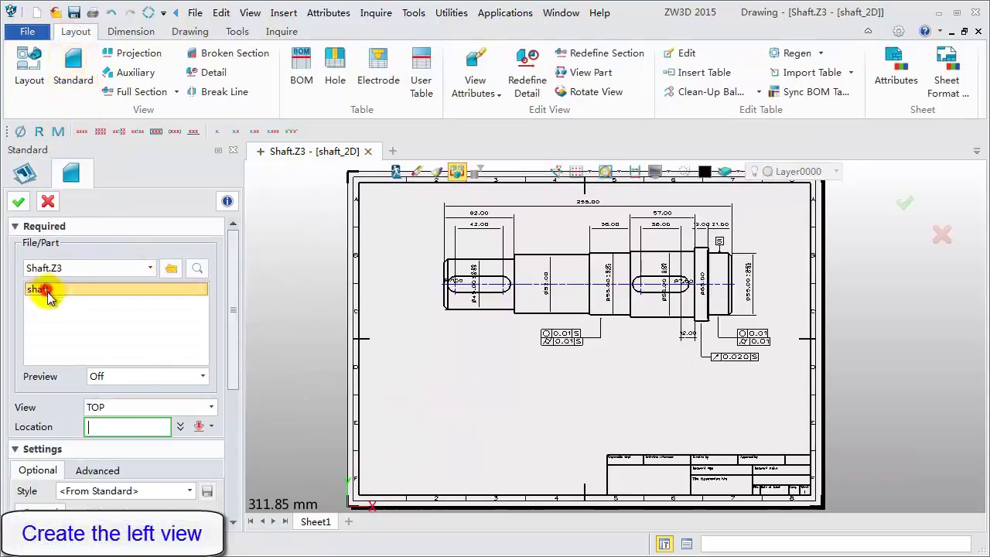
left_click(143, 407)
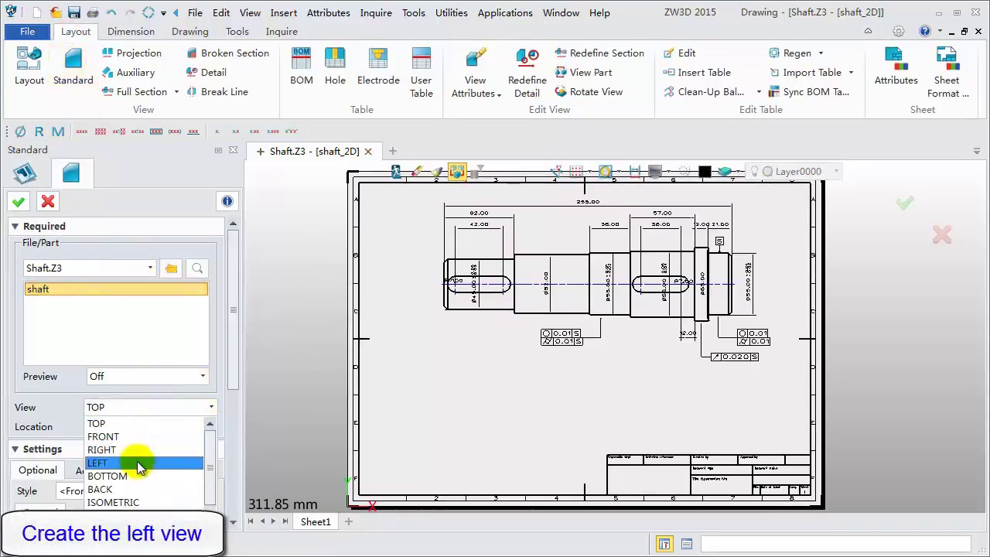
left_click(136, 460)
left_click_drag(236, 372, 221, 482)
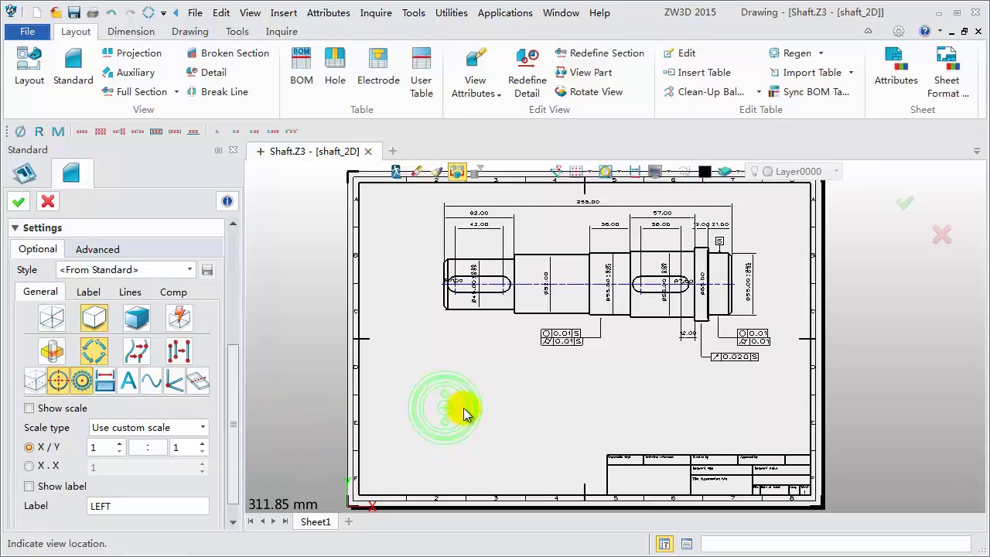
left_click(463, 407)
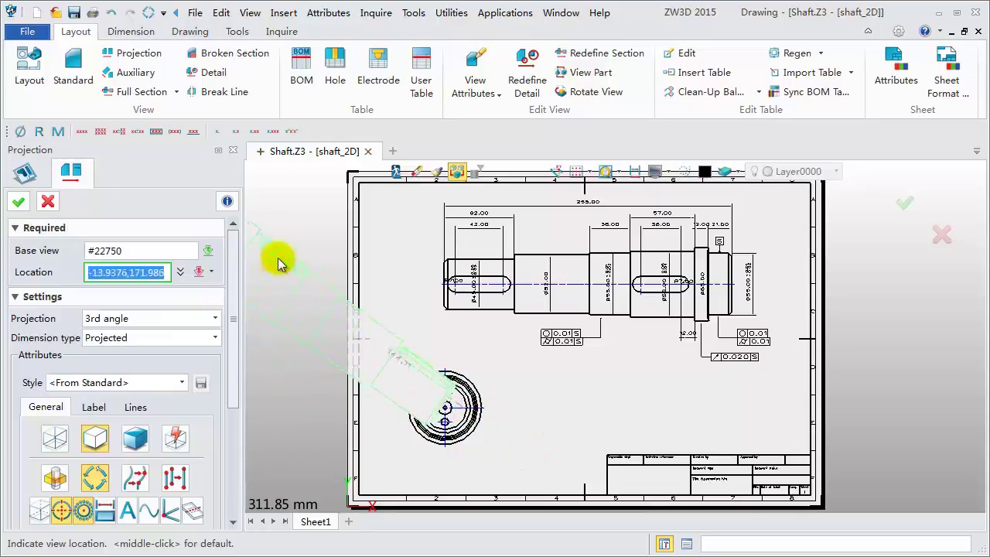
Step: Dimension the vertical distance between the centres of the two small holes in the left view, placing it beside the outer circle
left_click(130, 31)
left_click(38, 68)
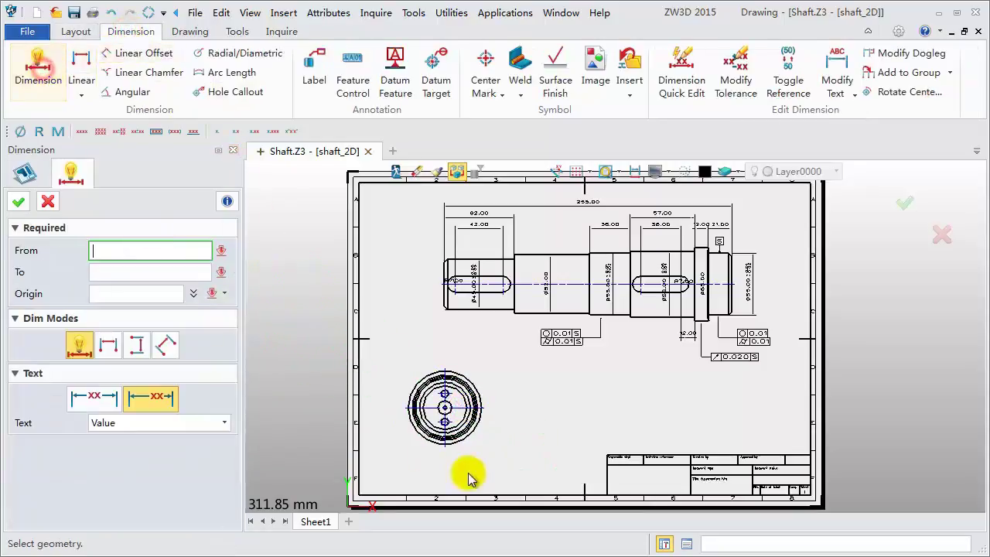
scroll(430, 470, "up", 5)
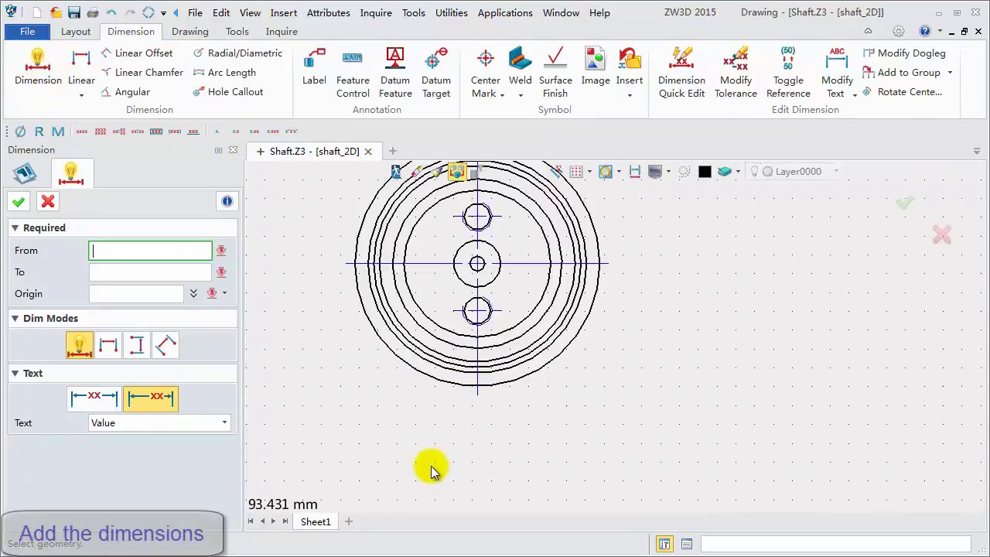
left_click(481, 255)
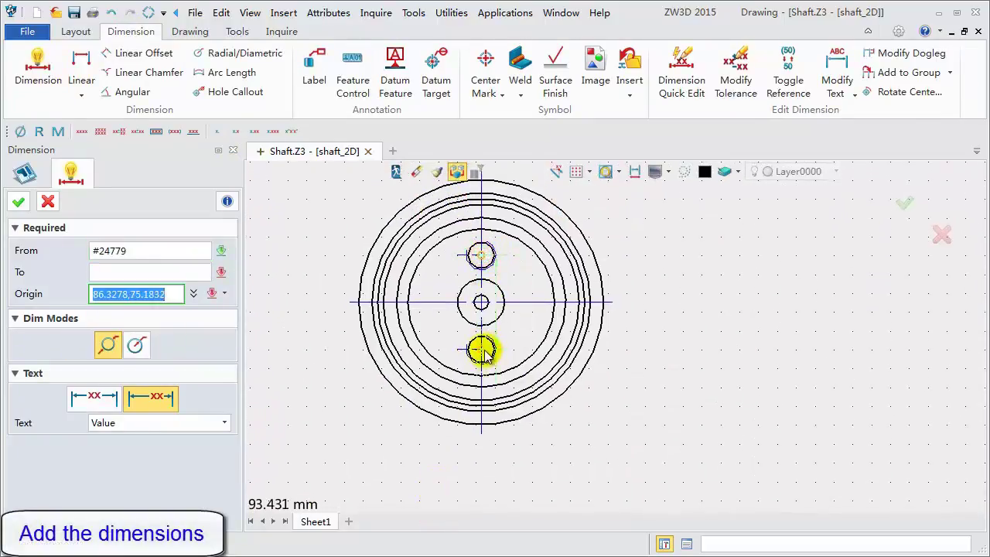
left_click(481, 350)
left_click(653, 303)
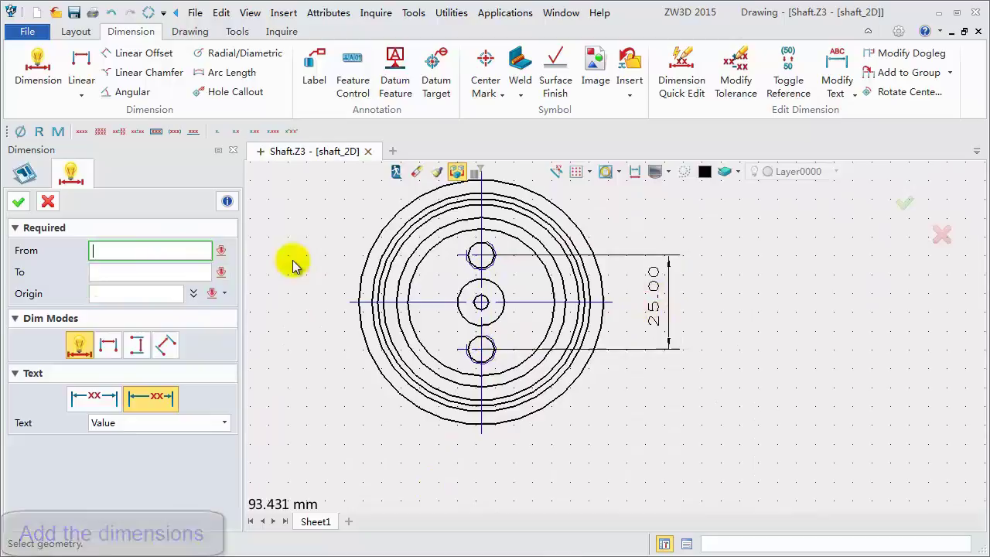
mouse_move(294, 263)
middle_mouse_down()
mouse_move(320, 266)
mouse_move(371, 310)
middle_mouse_up()
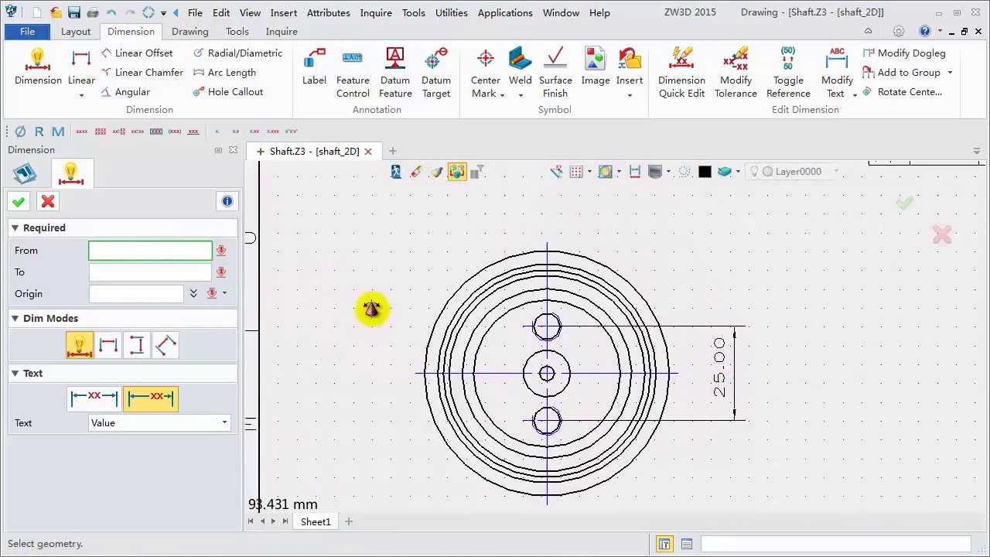
Step: Add a diameter dimension to the upper small hole in the left view, its text above and left of the outer circle
left_click(246, 53)
left_click(67, 253)
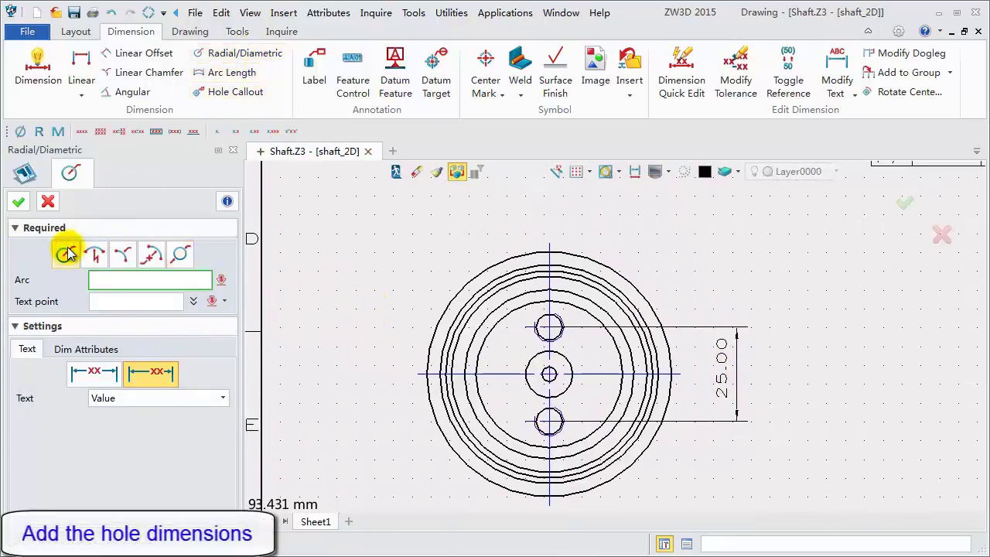
scroll(529, 338, "up", 3)
left_click(536, 331)
scroll(536, 332, "down", 3)
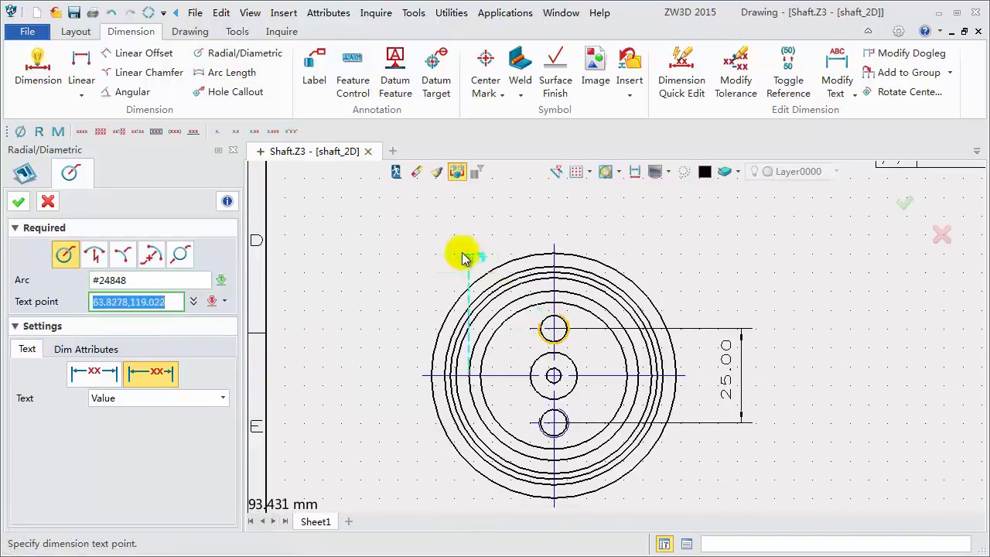
left_click(431, 246)
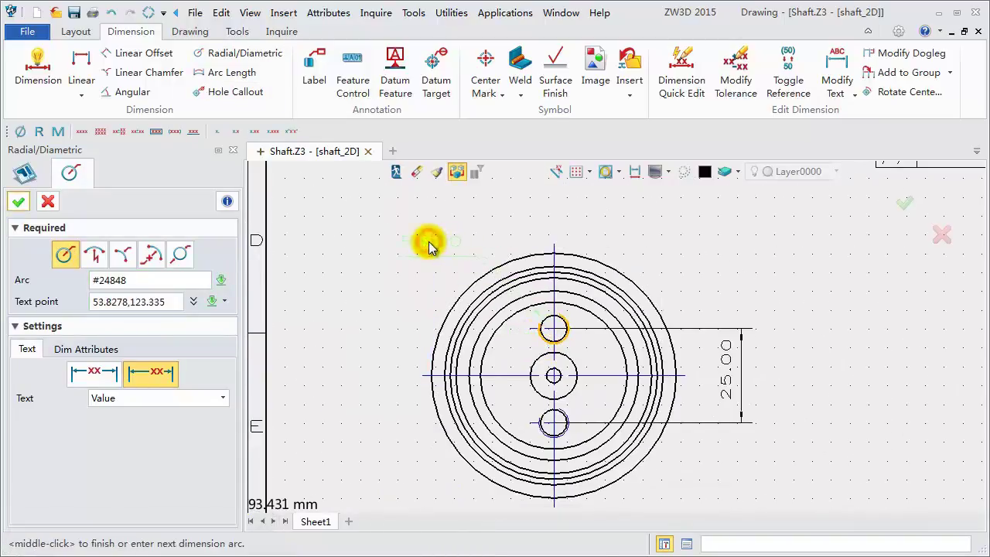
Step: Turn off the Ø/R prefix for the hole dimension and add the prefix 2XM and a suffix of the depth symbol with 8
left_click(85, 348)
left_click(195, 408)
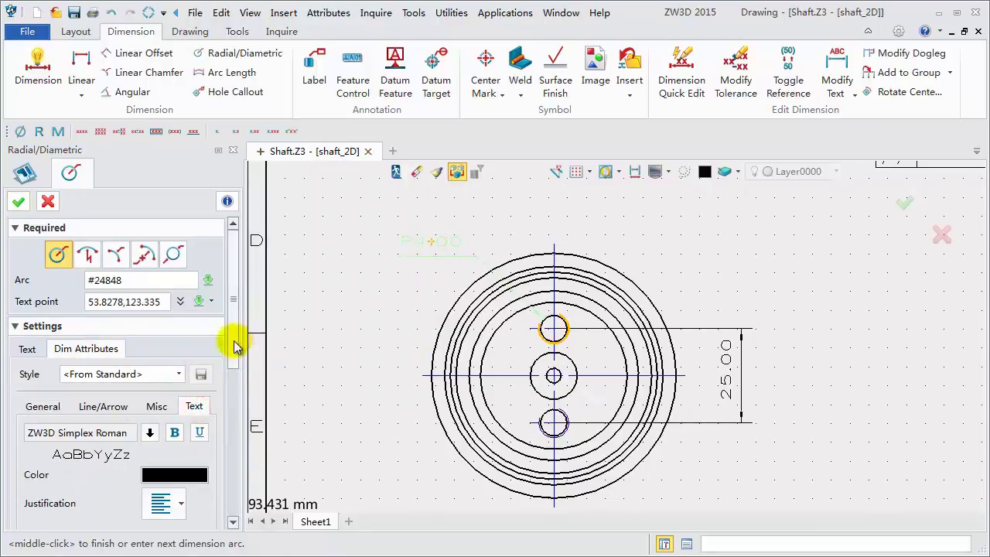
left_click_drag(237, 348, 240, 455)
scroll(236, 461, "down", 5)
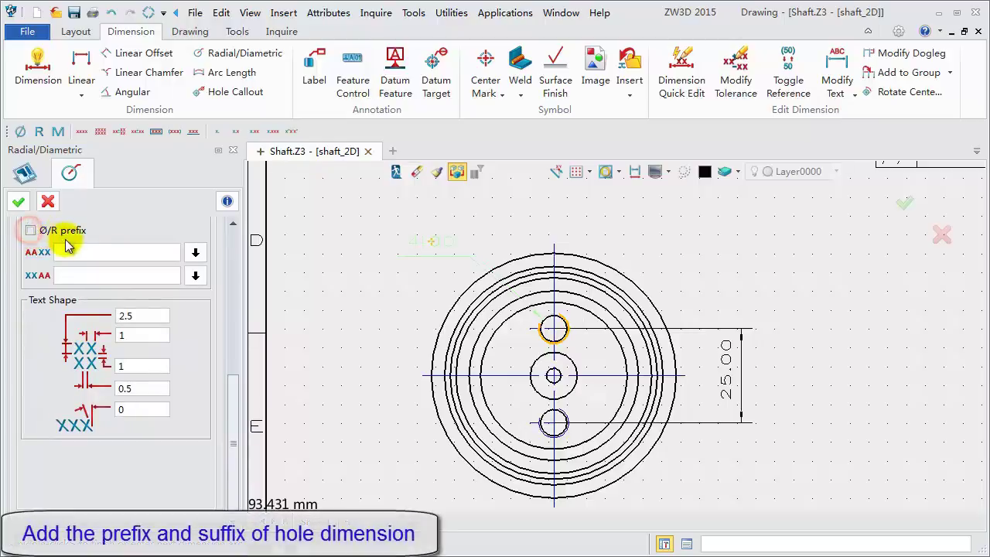
left_click(85, 254)
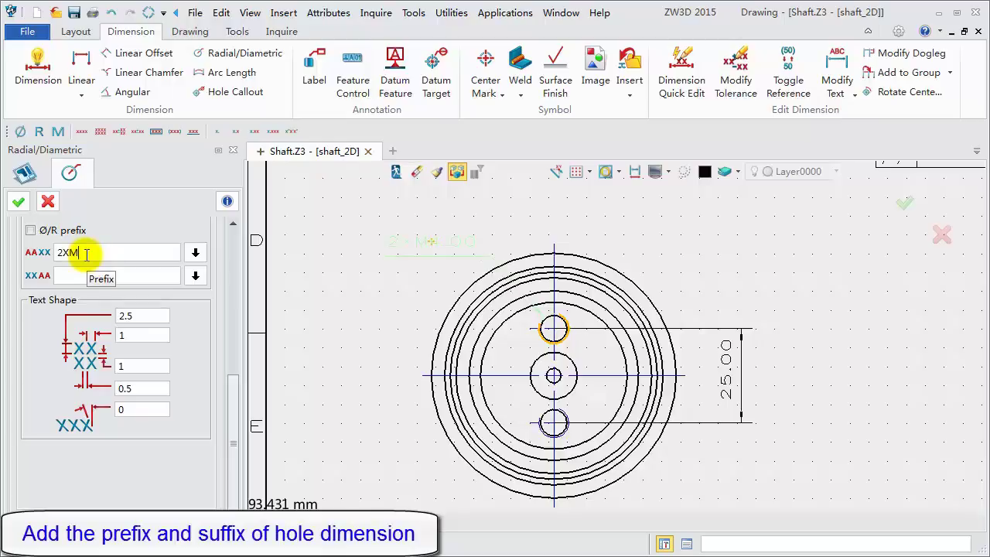
left_click(195, 277)
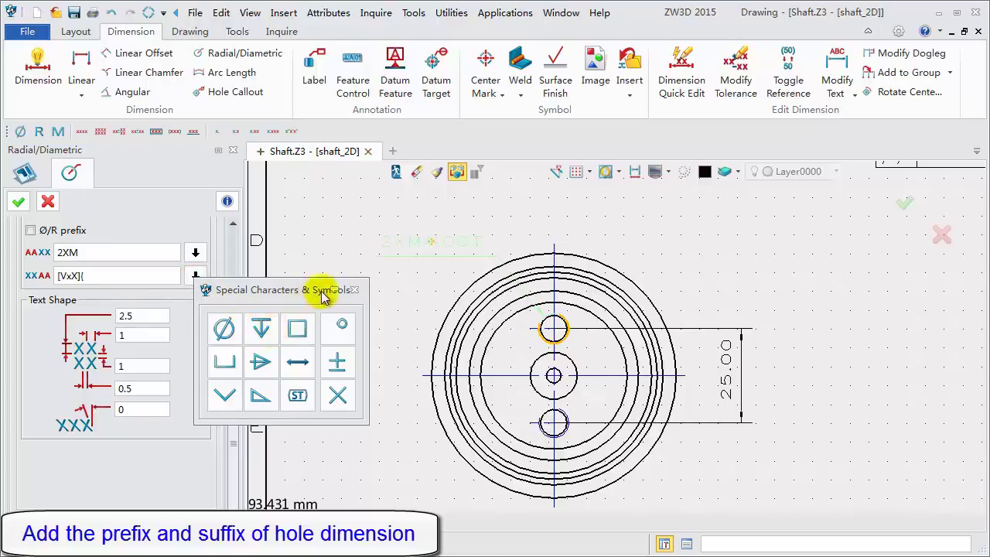
left_click(356, 289)
left_click(118, 277)
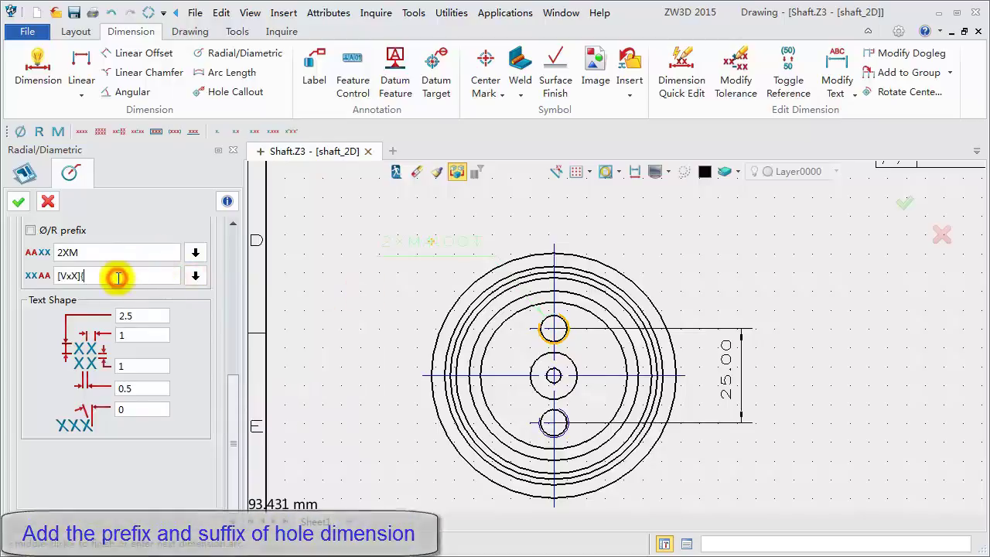
type("8")
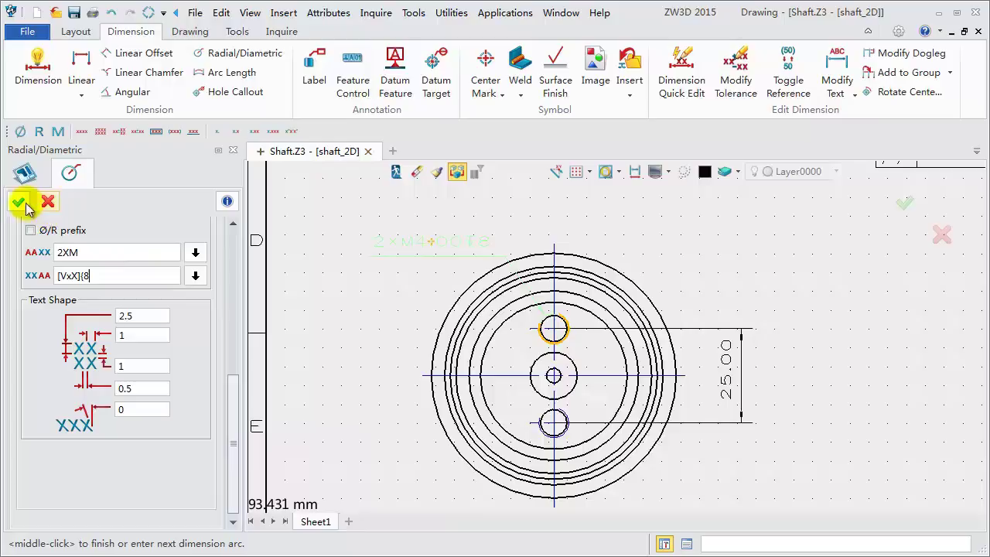
left_click(18, 202)
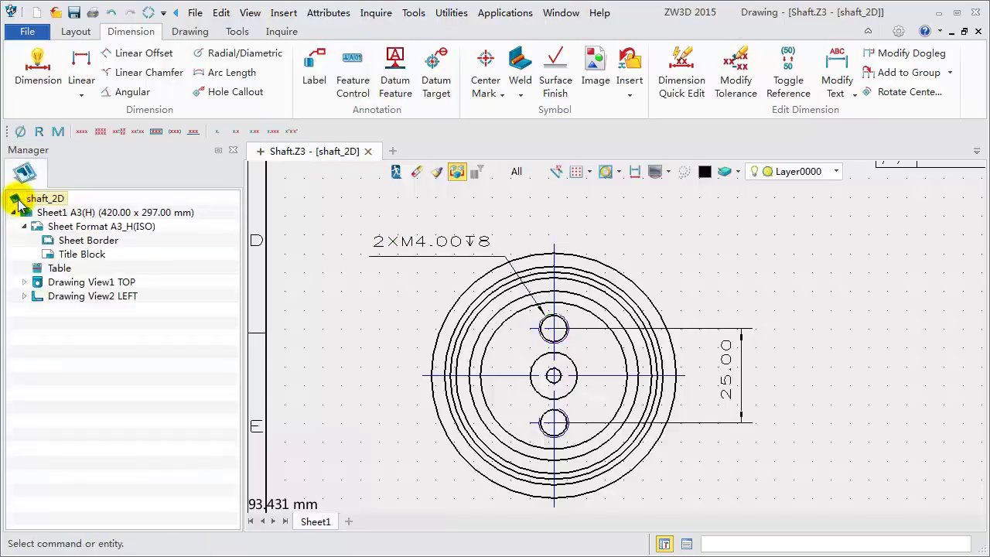
Step: Place a diameter dimension for the circle around the centre hole in the left view, its text below and left of the view
left_click(237, 56)
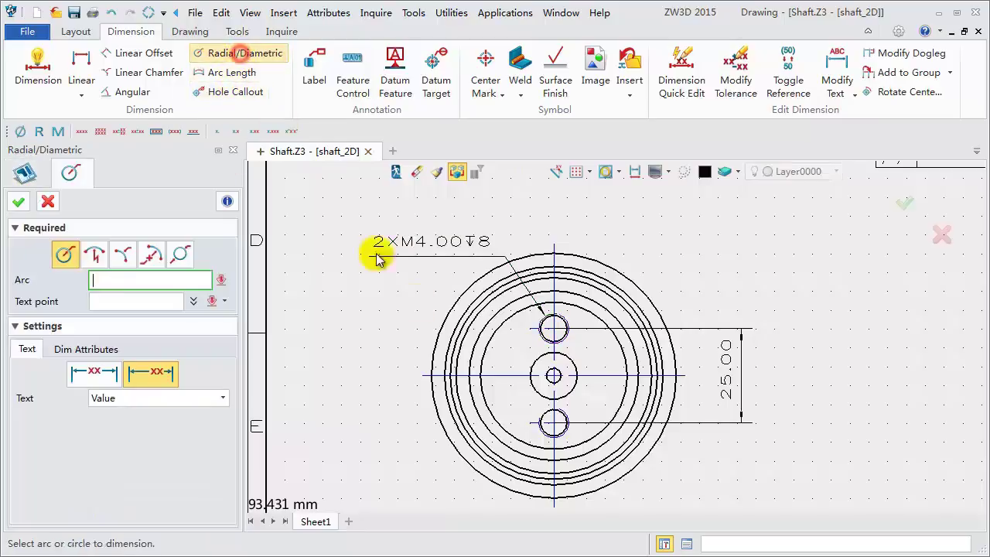
left_click(540, 398)
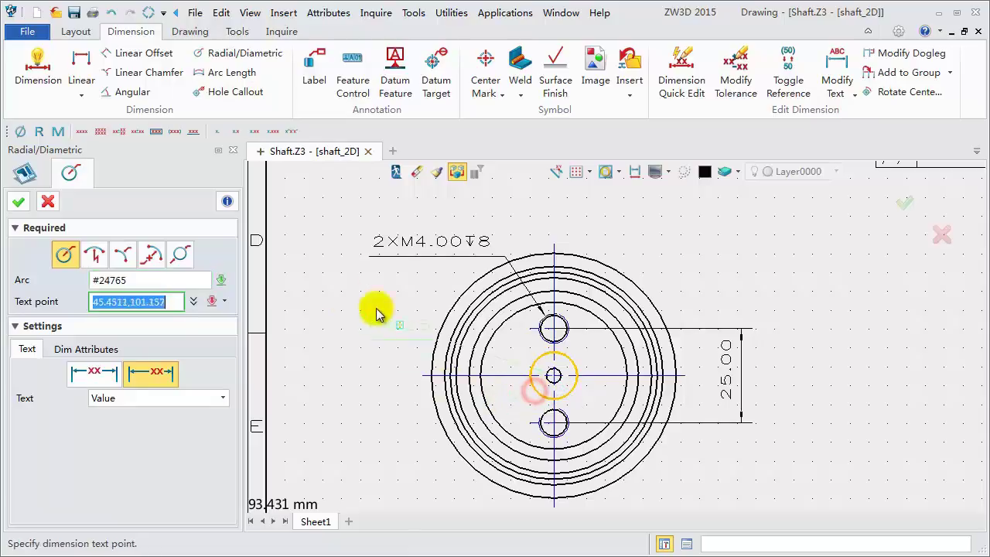
left_click(395, 486)
Step: Add the countersink symbol as prefix text of the centre hole's diameter dimension
left_click(92, 349)
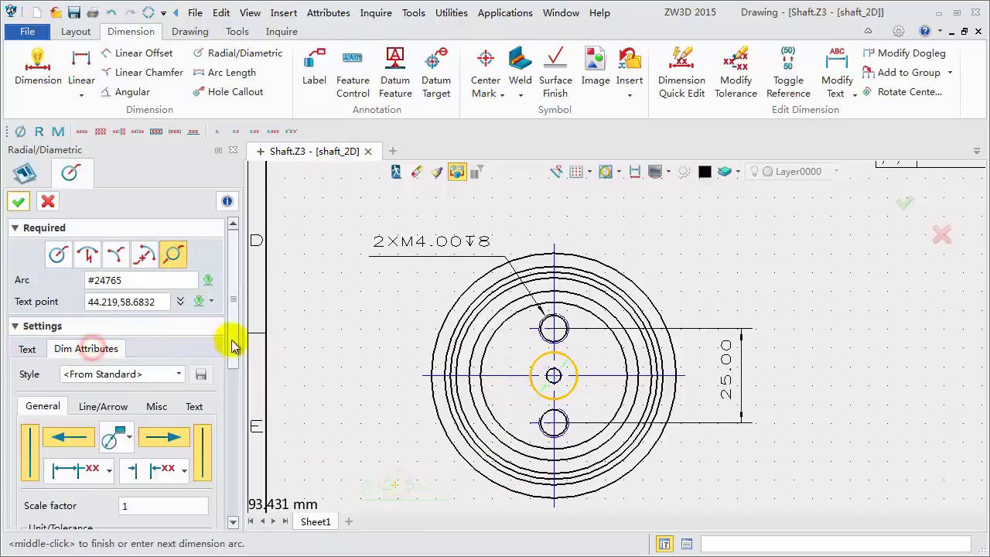
left_click(194, 406)
left_click_drag(232, 302, 234, 425)
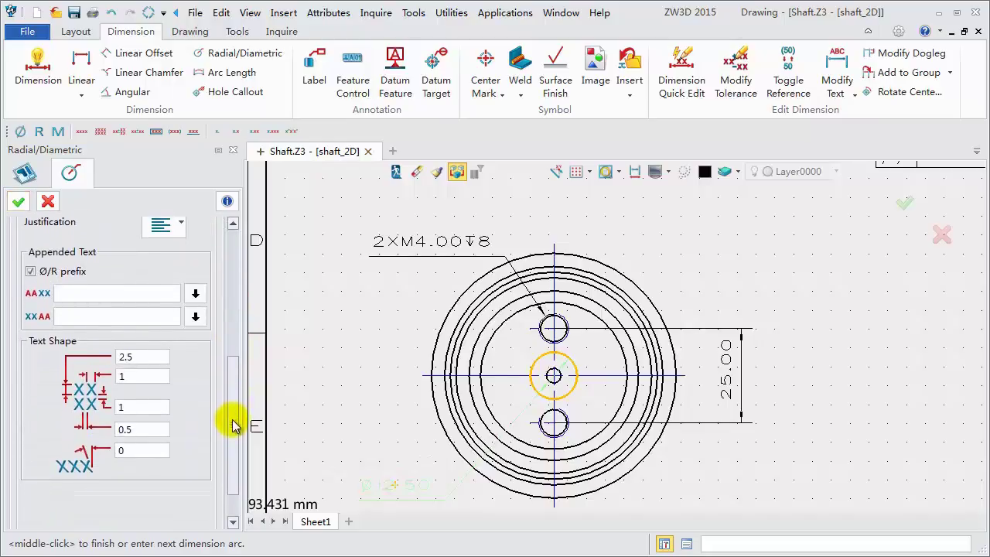
left_click(72, 293)
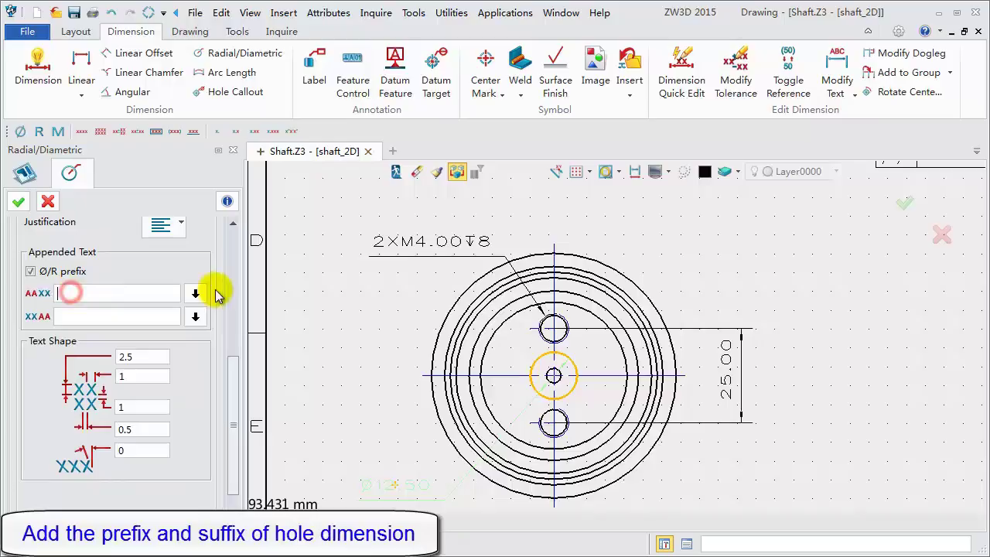
left_click(194, 294)
left_click(229, 402)
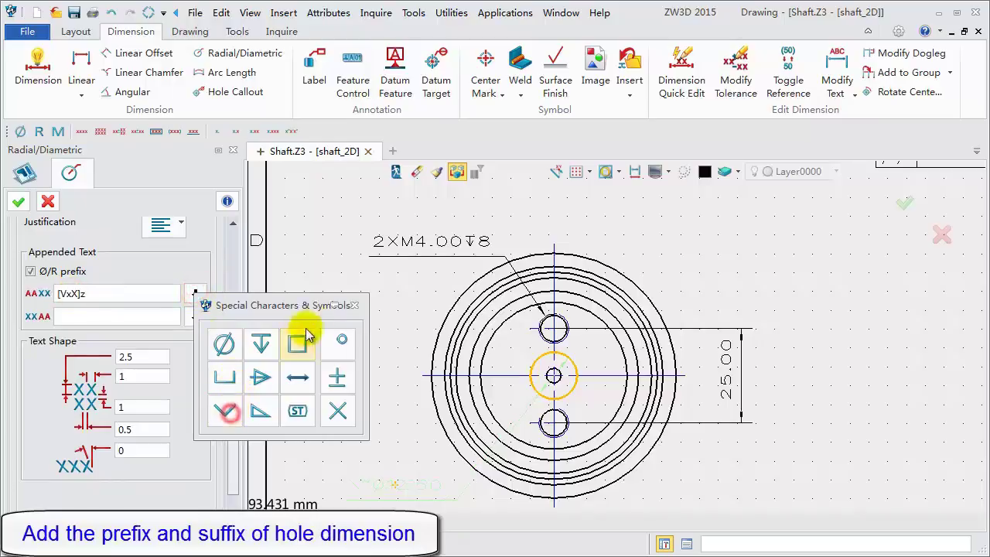
left_click(357, 303)
Step: Add a suffix of X60, the degree symbol, the depth symbol and 12 to the centre hole's diameter dimension
left_click(94, 314)
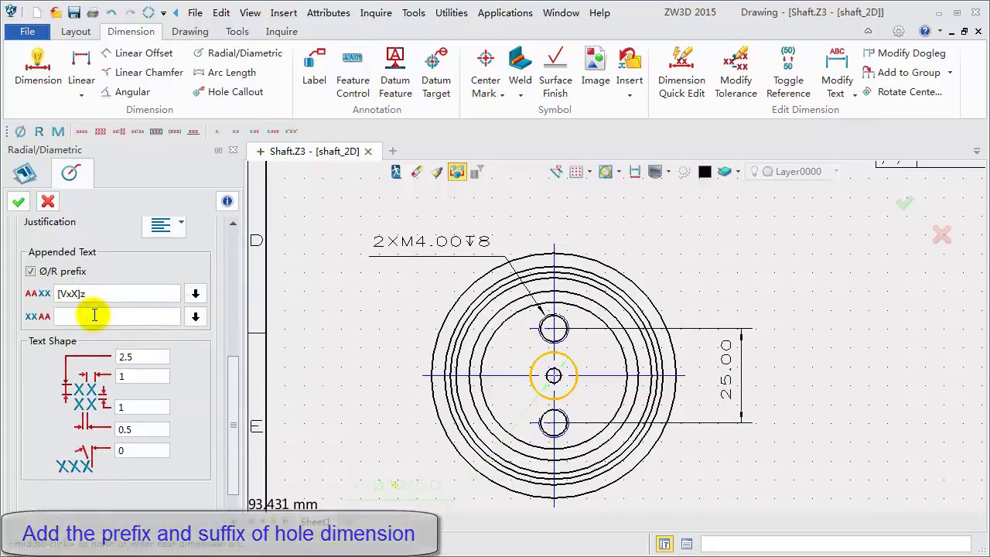
type("X60")
left_click(194, 316)
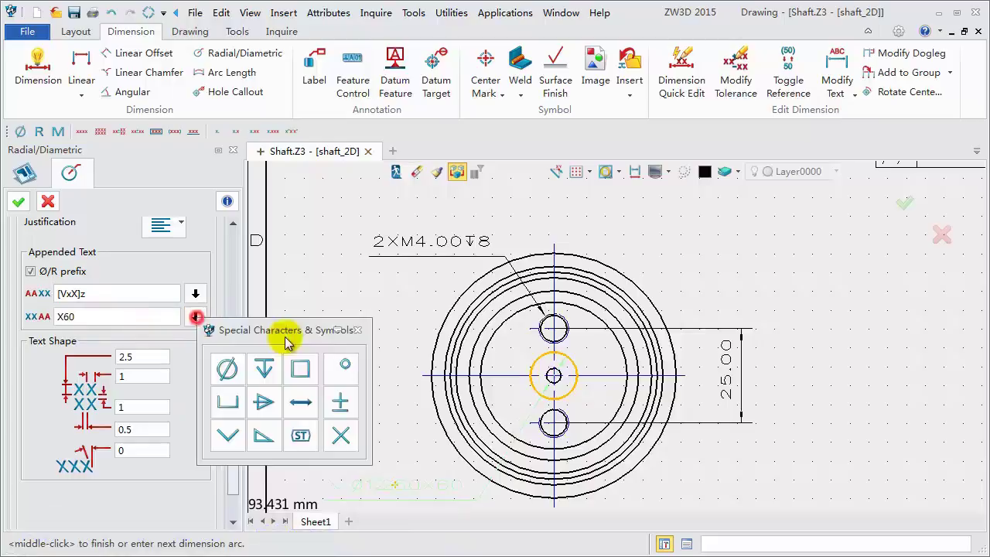
left_click(348, 371)
left_click(263, 369)
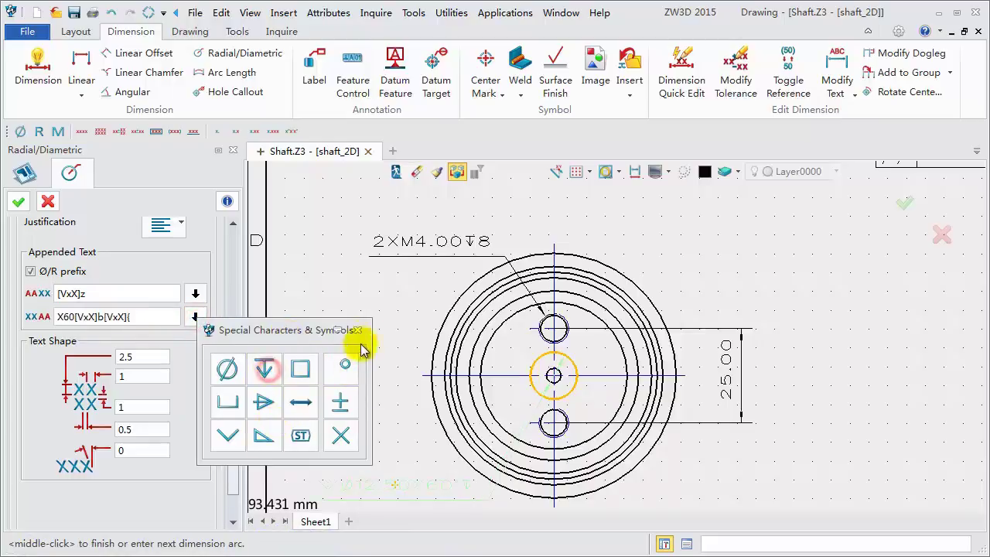
left_click(357, 330)
left_click(145, 317)
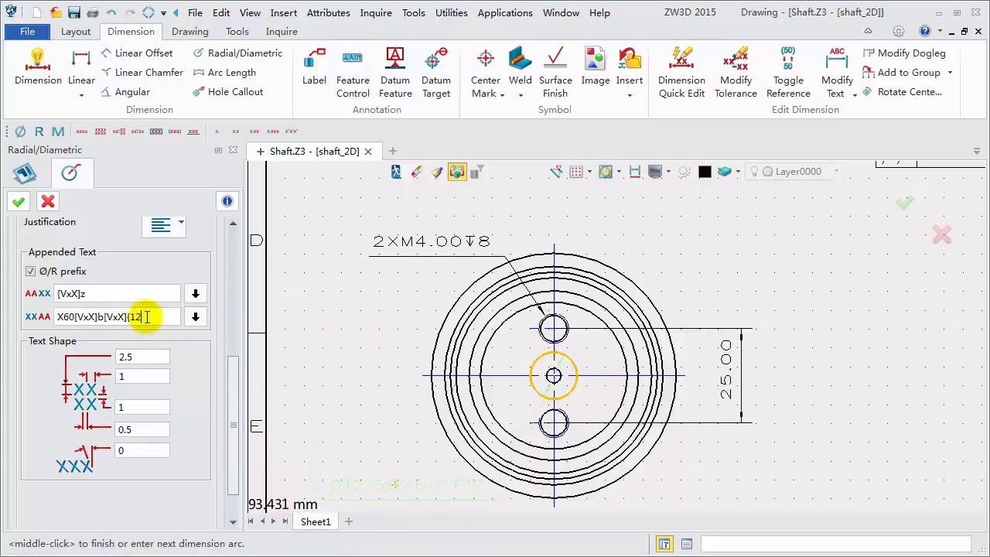
left_click(18, 201)
Step: Create a full section view of the top view through the left keyway with the arrow flipped, placing it right of the left view
key("ctrl+f")
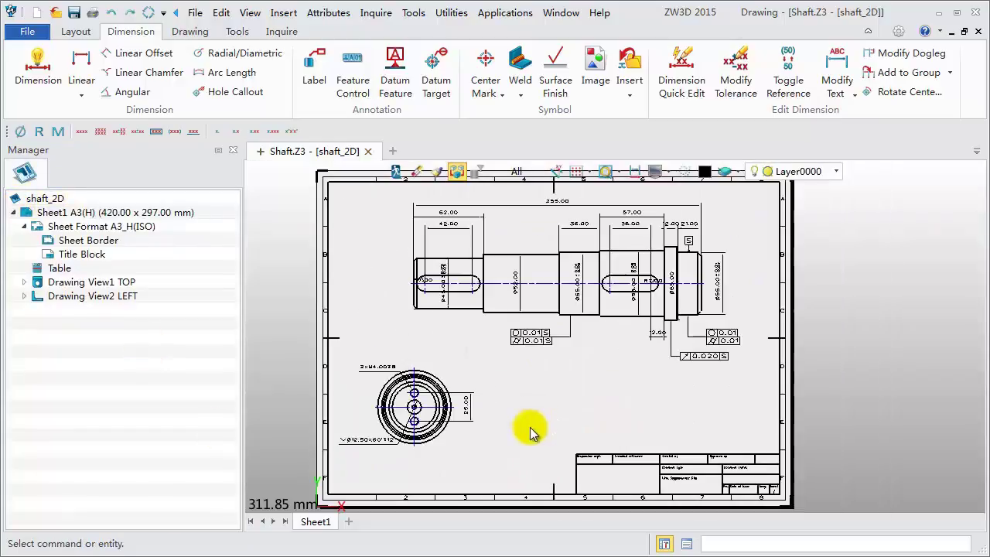
left_click(76, 31)
left_click(142, 91)
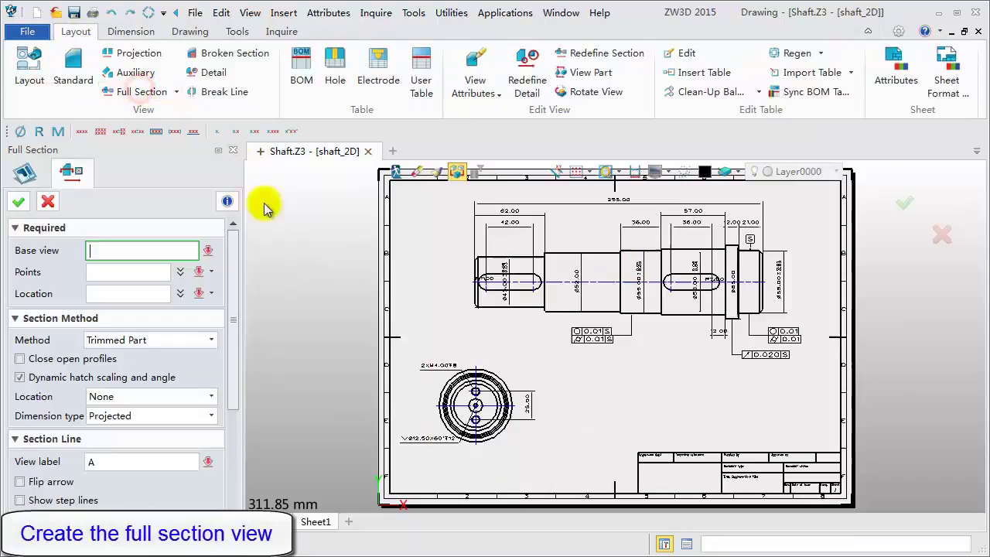
left_click(542, 259)
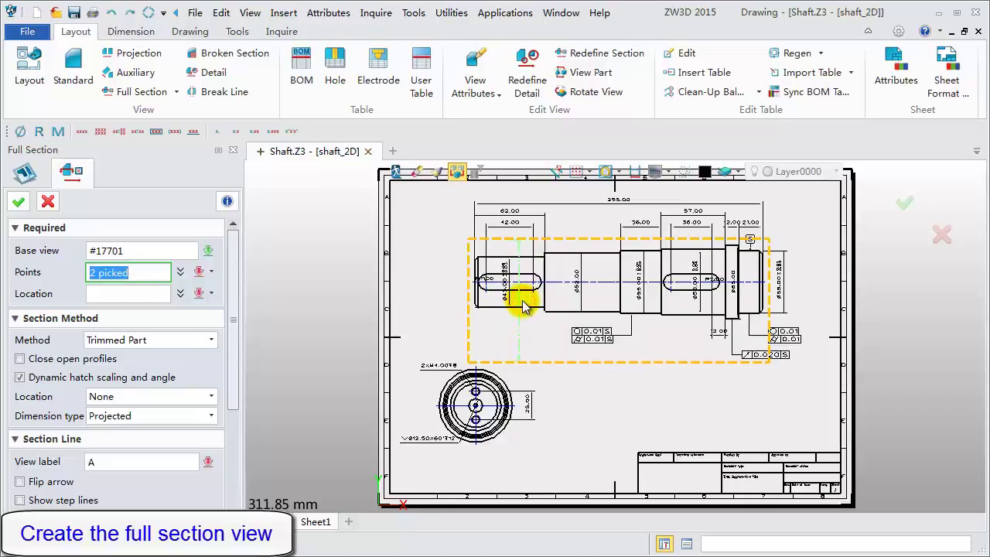
left_click(616, 431)
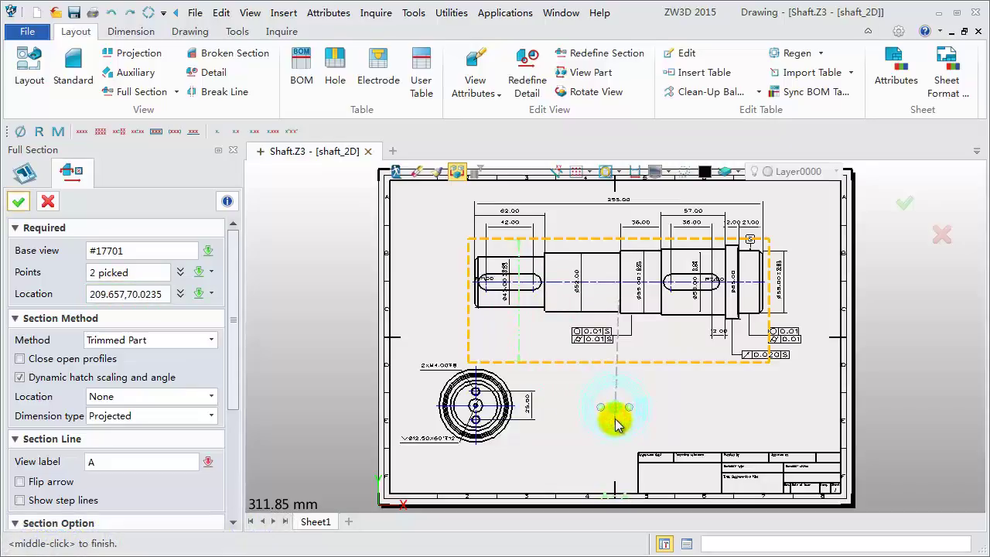
scroll(523, 239, "up", 5)
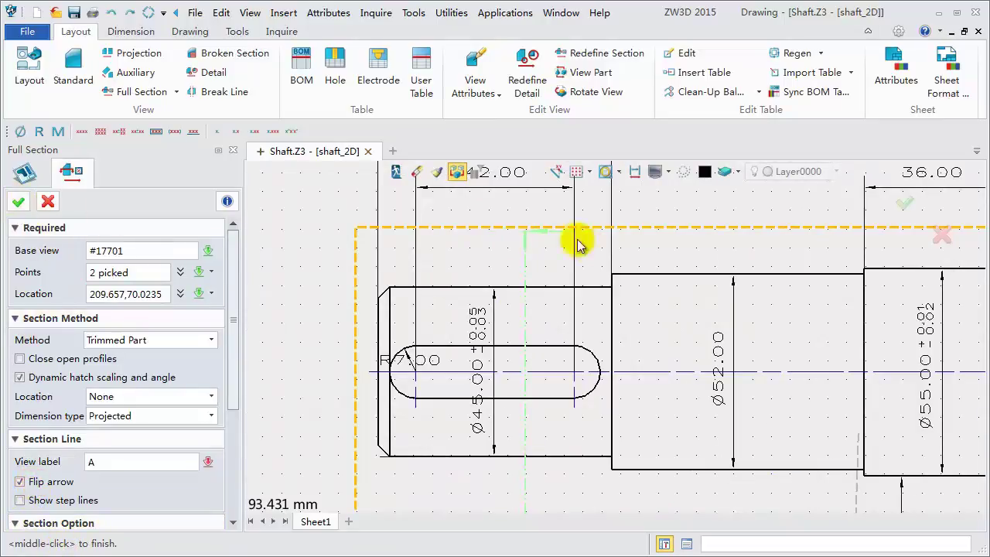
scroll(501, 242, "down", 2)
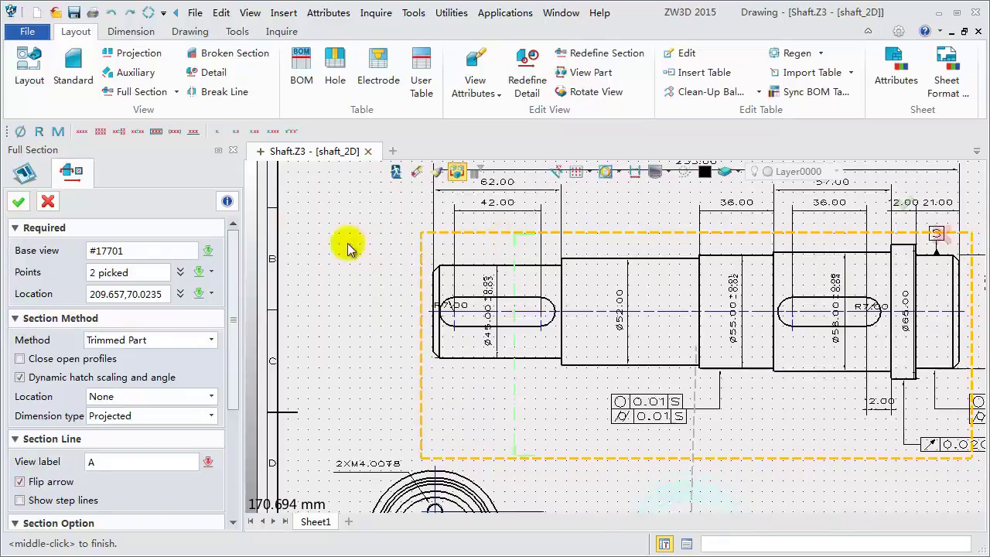
left_click(19, 201)
Step: Add a centre mark to the outer circle of the section view
scroll(568, 278, "down", 1)
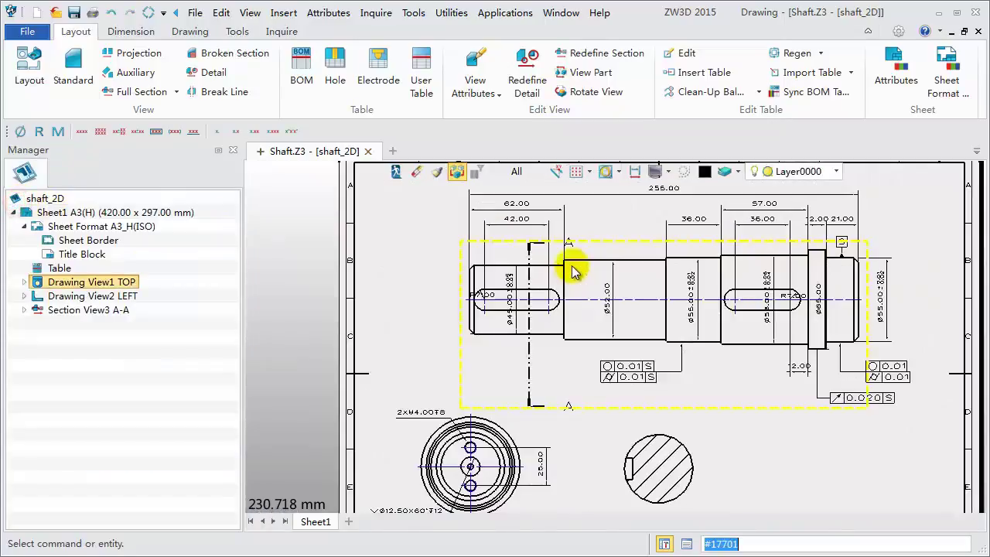
scroll(677, 499, "up", 2)
middle_click_drag(736, 501, 716, 393)
left_click(132, 33)
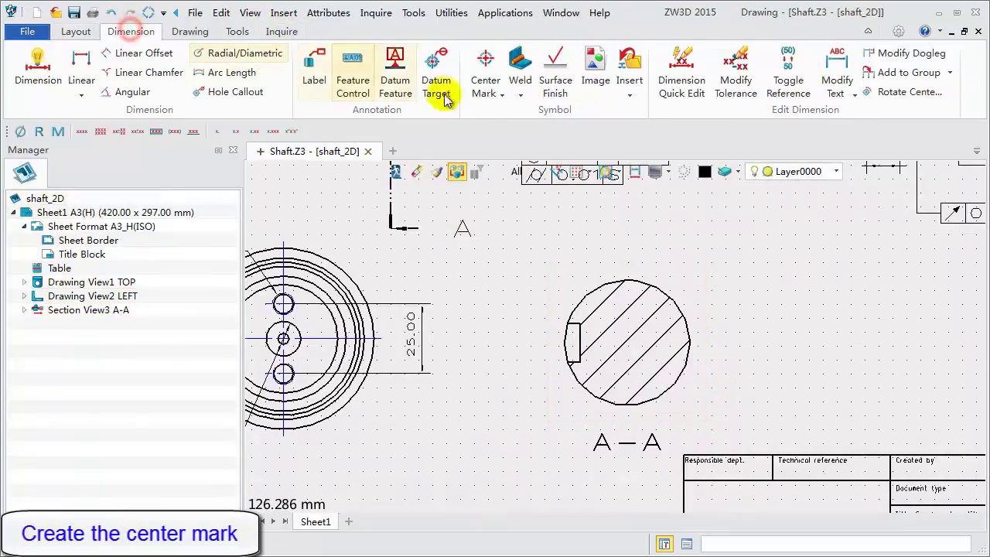
left_click(485, 69)
left_click(654, 289)
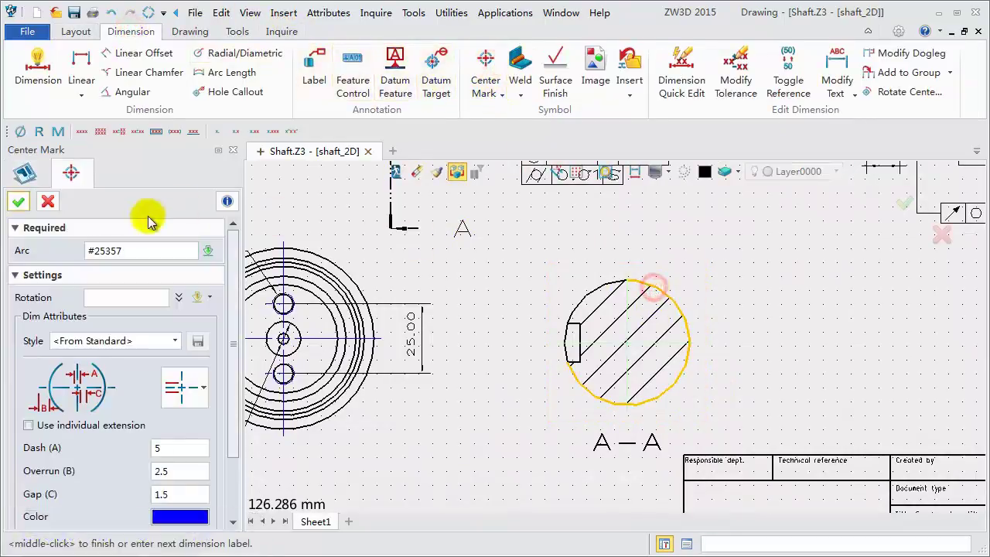
left_click(18, 201)
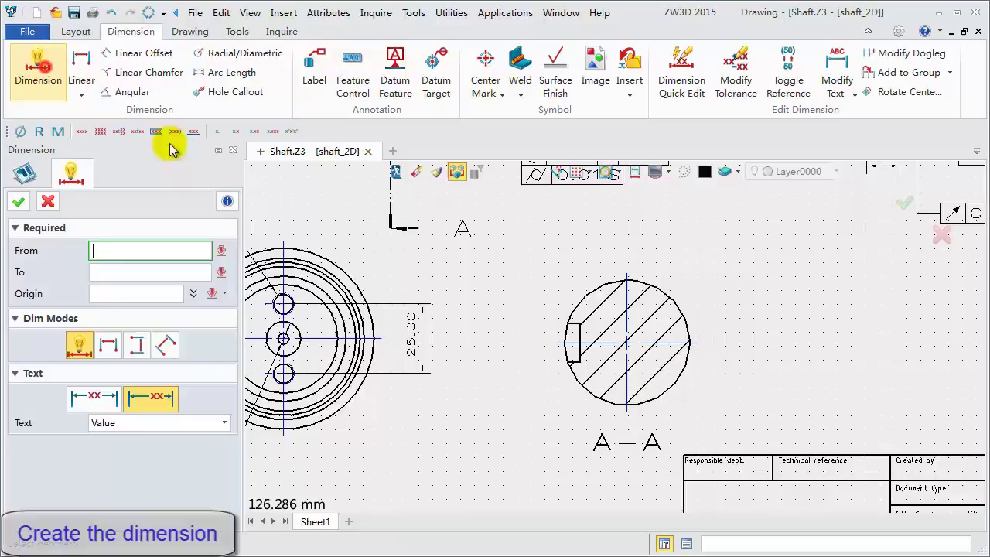
Step: Dimension the horizontal distance from the keyway floor to the far side of the section circle, placing it above the section view
left_click(576, 332)
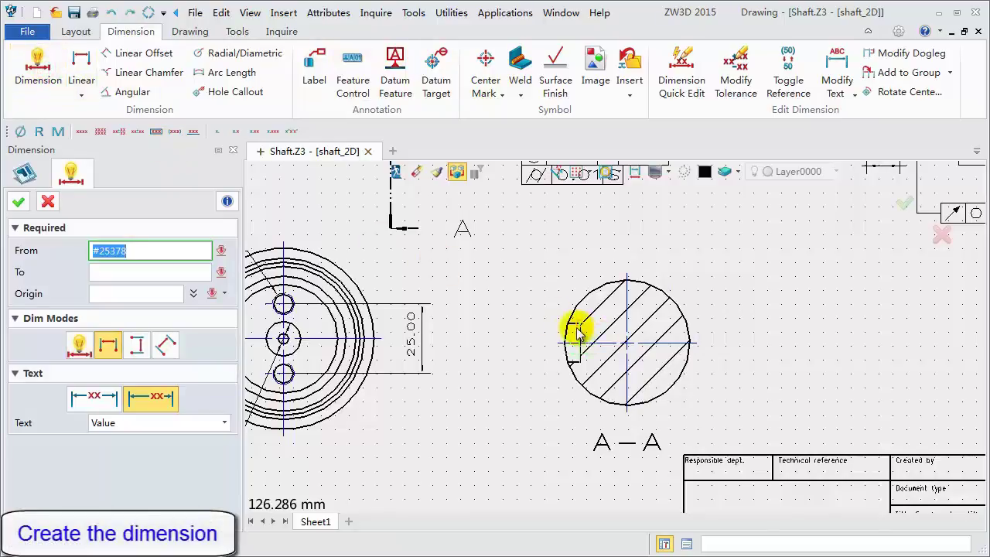
left_click(690, 334)
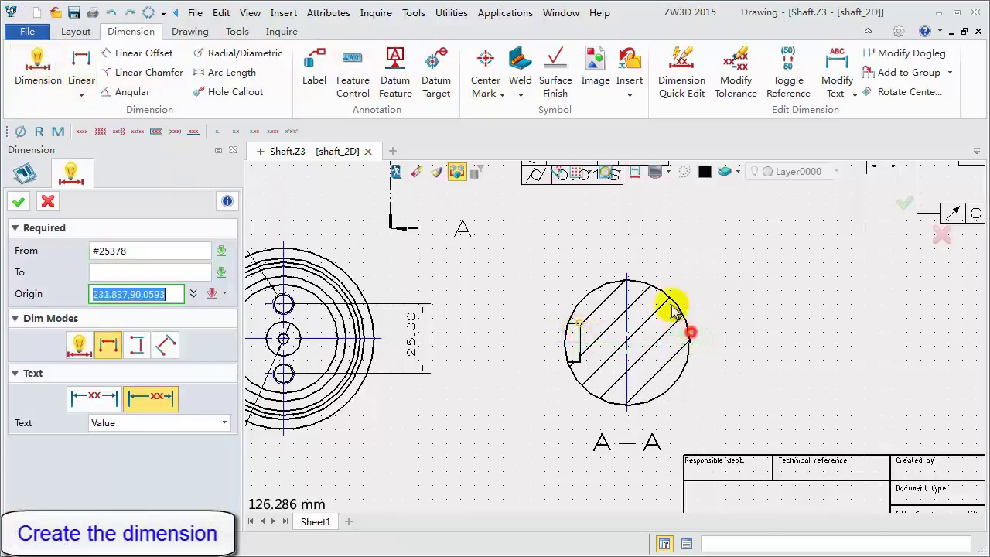
left_click(627, 251)
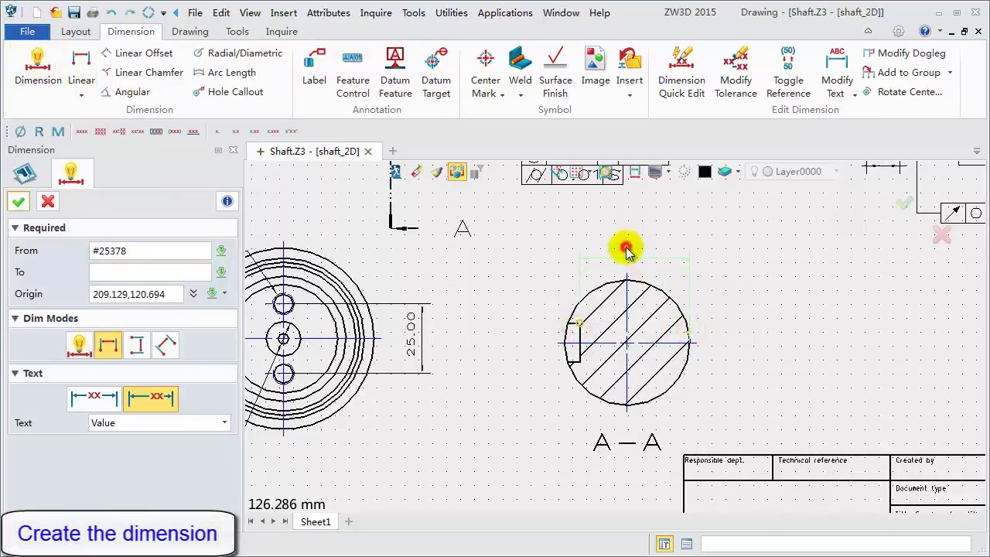
Step: Dimension the keyway's width vertically between its two floor corners in section A-A, placing it to the left of the section
left_click(580, 327)
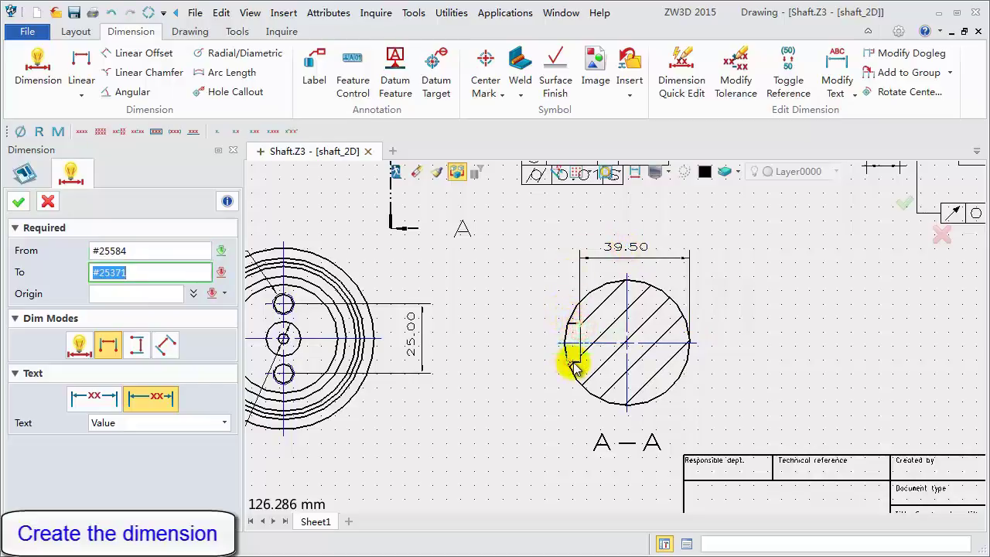
left_click(580, 363)
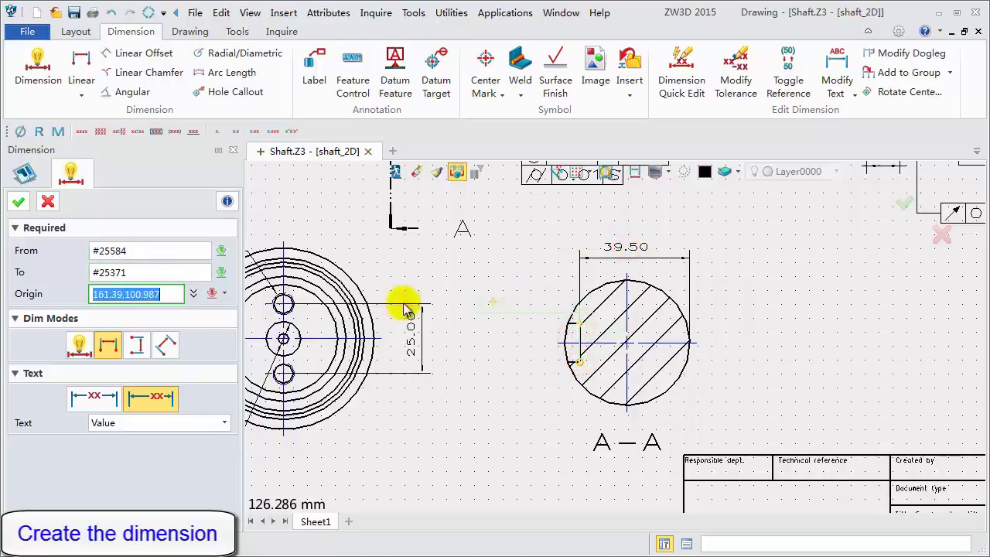
left_click(80, 348)
left_click(503, 337)
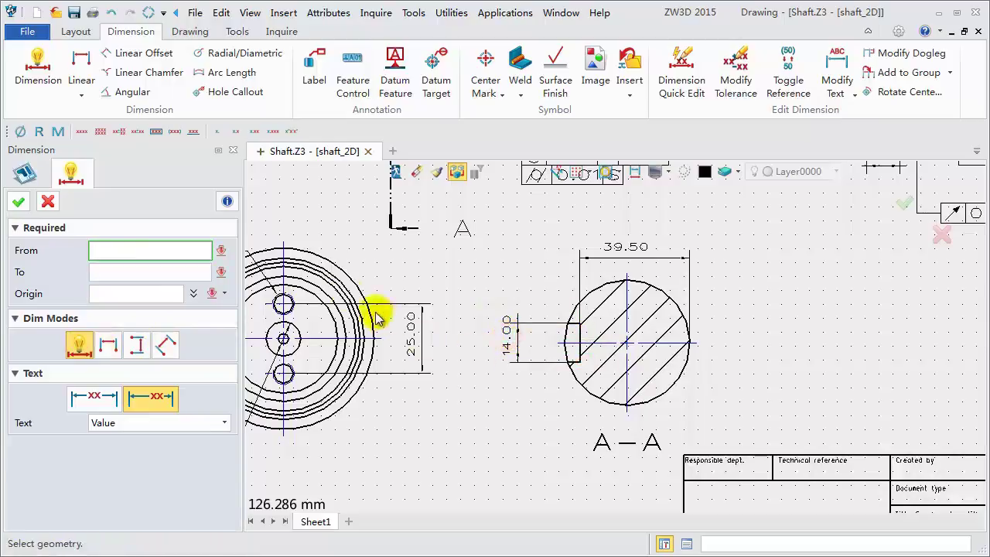
left_click(47, 201)
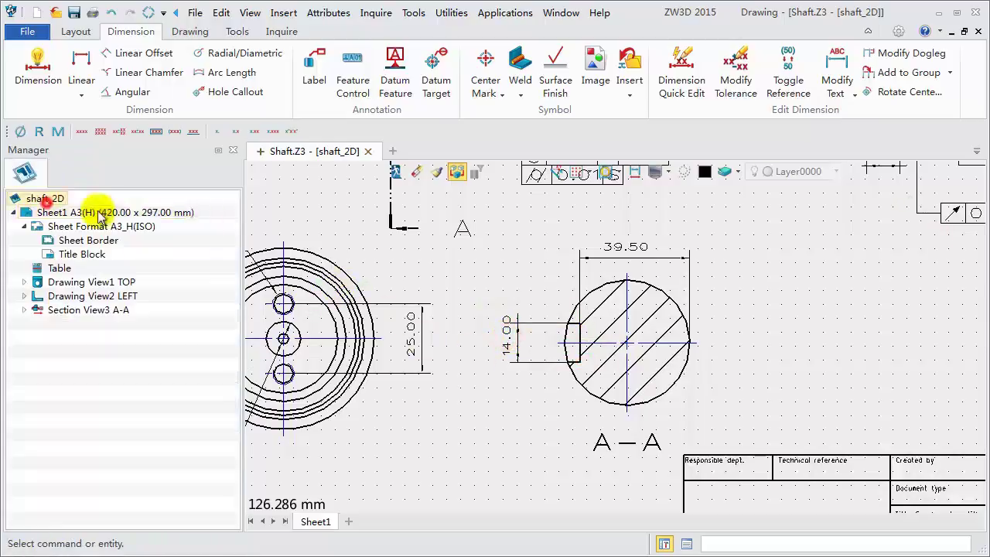
Step: Give section A-A's horizontal dimension above the view an unequal tolerance of 0 upper and 0.20 lower, displaying zero without sign or decimals
right_click(658, 255)
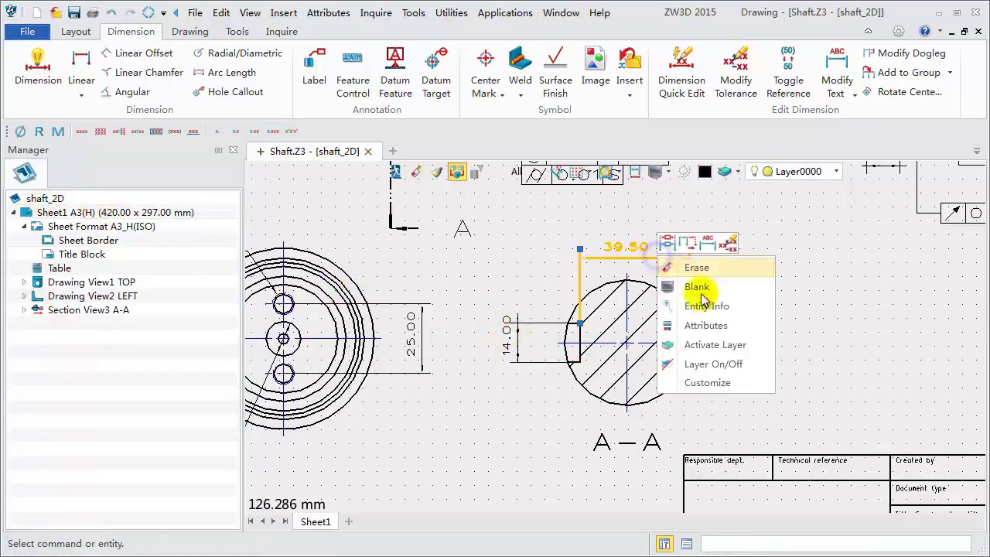
left_click(715, 331)
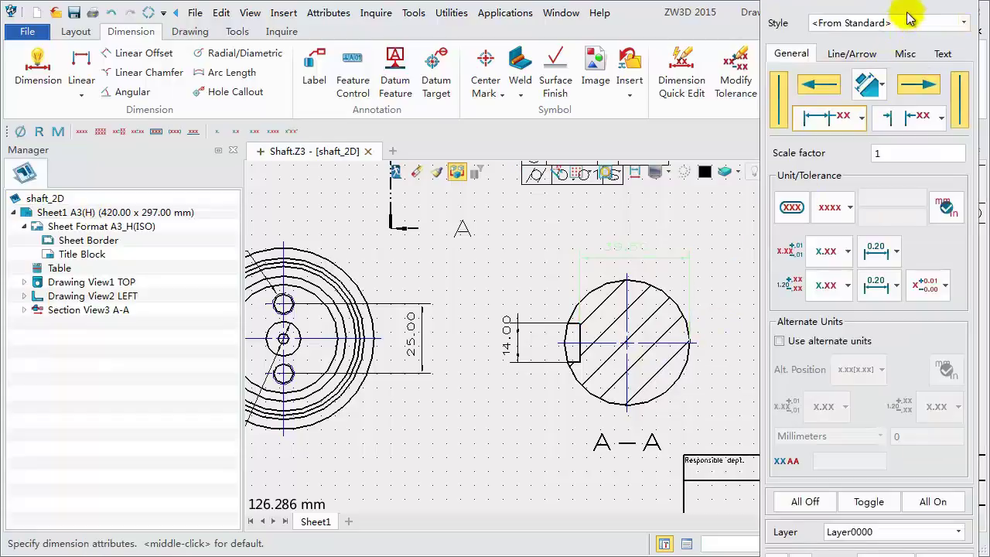
mouse_move(905, 12)
left_mouse_down()
mouse_move(900, 33)
mouse_move(903, 26)
left_mouse_up()
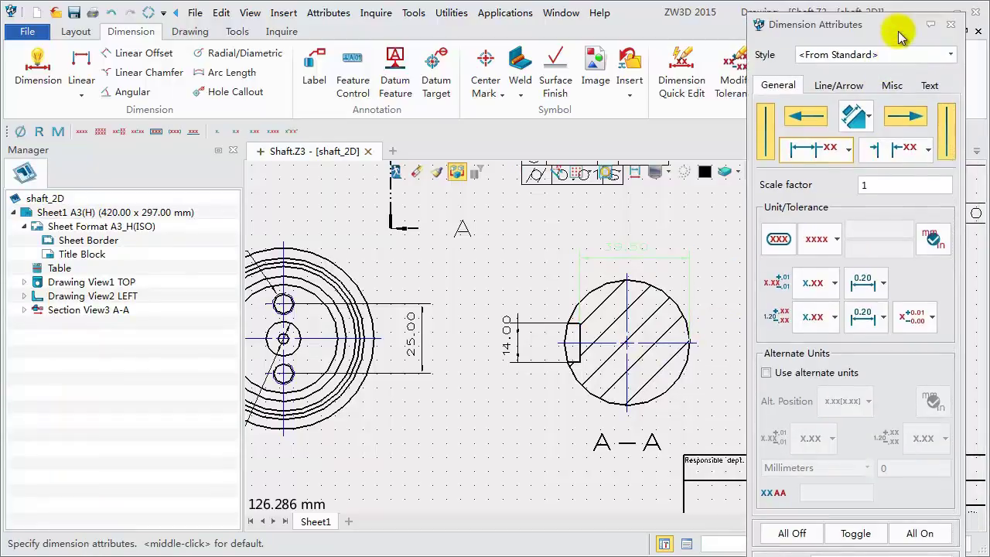
left_click(835, 239)
left_click(813, 306)
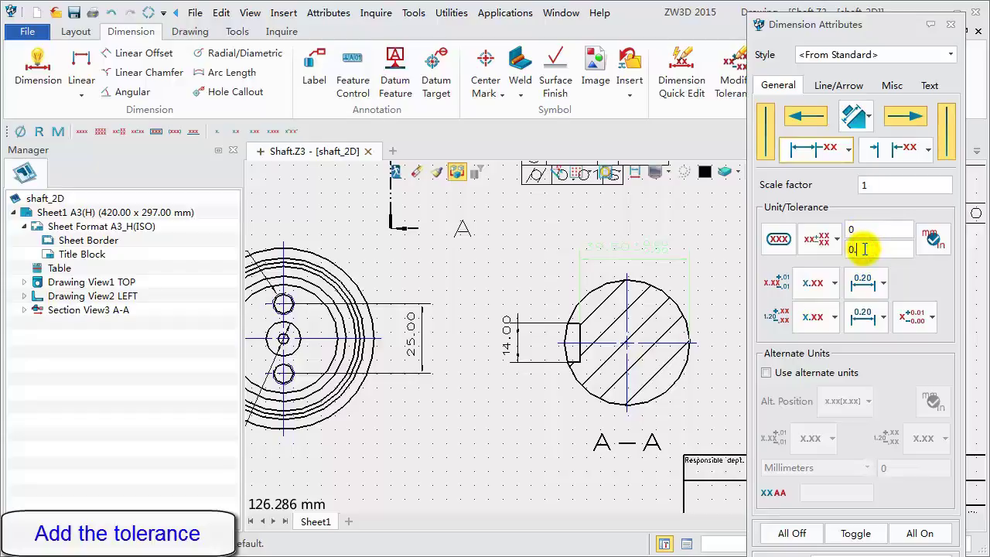
left_click(920, 317)
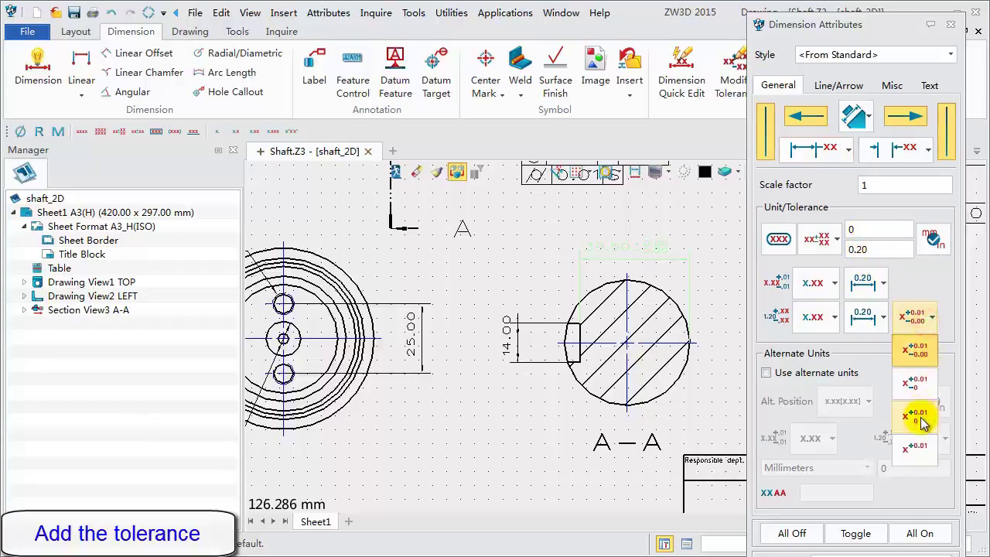
left_click(923, 421)
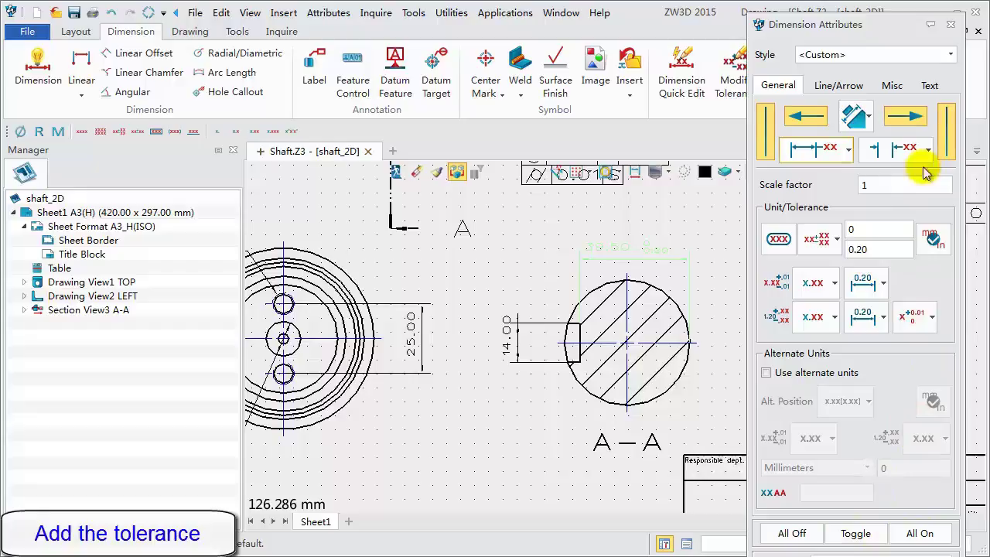
left_click(882, 32)
scroll(862, 475, "down", 2)
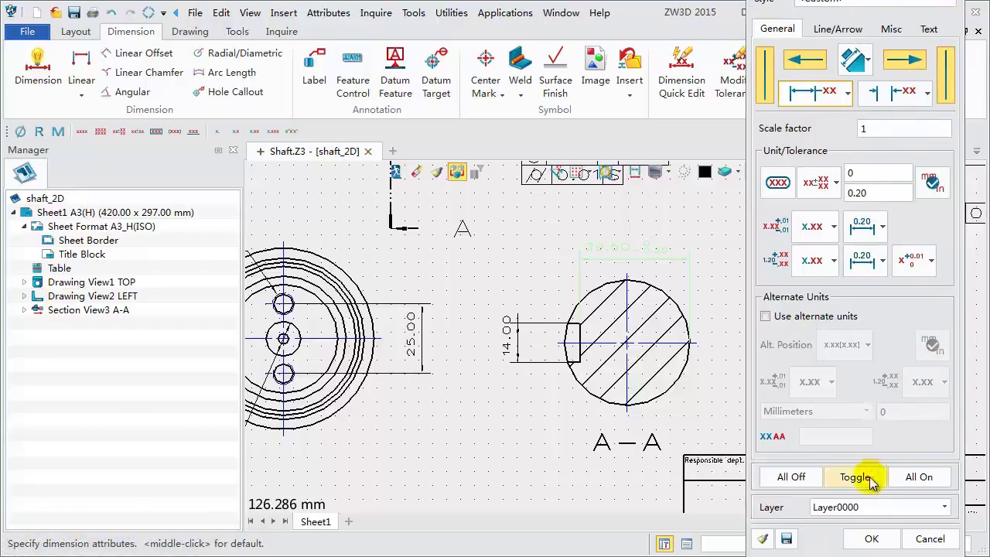
left_click(876, 536)
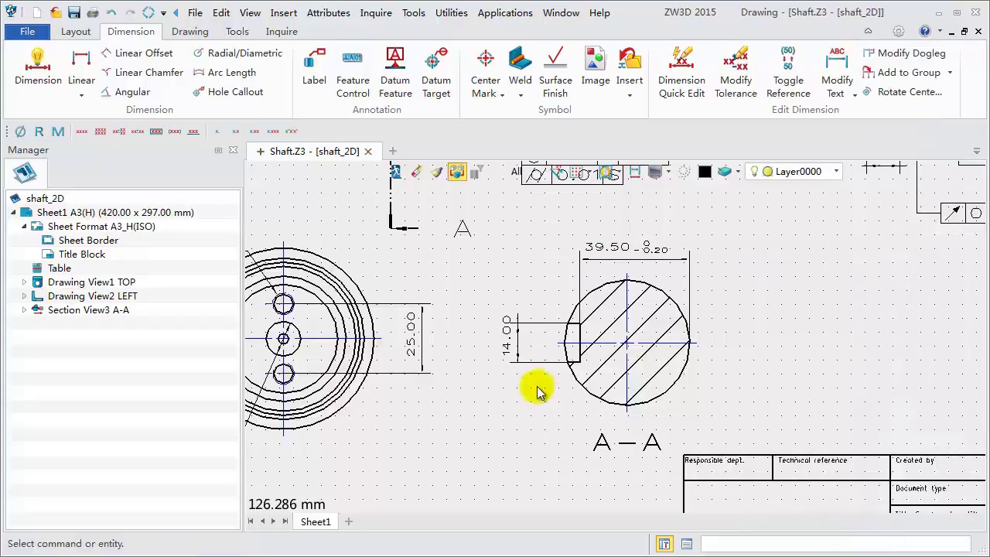
Step: Give section A-A's keyway width dimension an unequal tolerance of 0 upper and 0.043 lower, displaying zero without sign or decimals
right_click(513, 332)
left_click(562, 402)
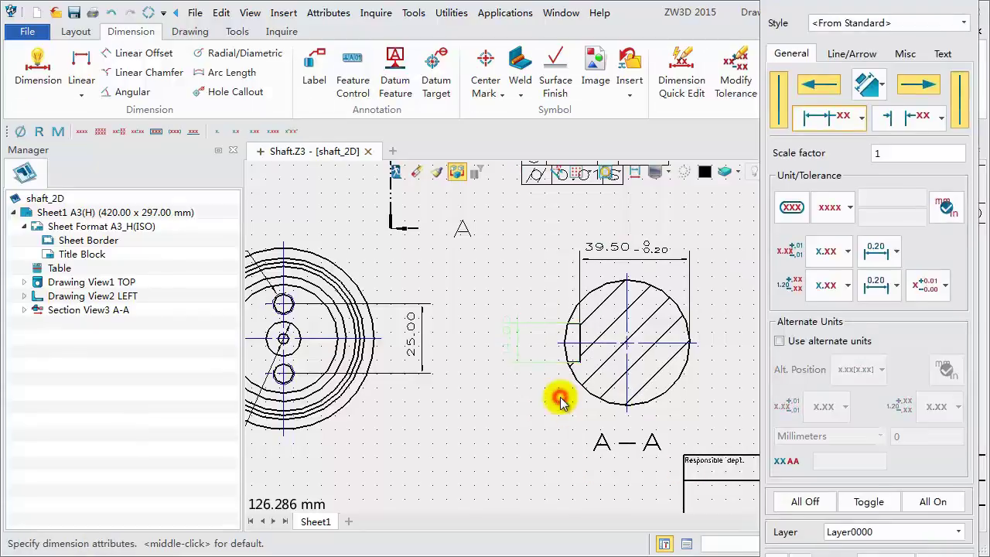
left_click(850, 209)
left_click(825, 275)
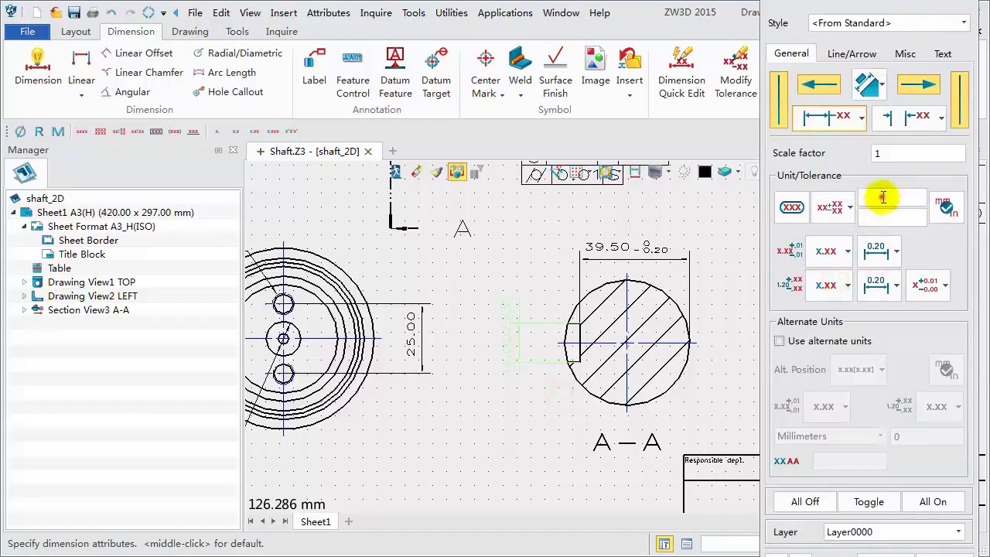
left_click(886, 216)
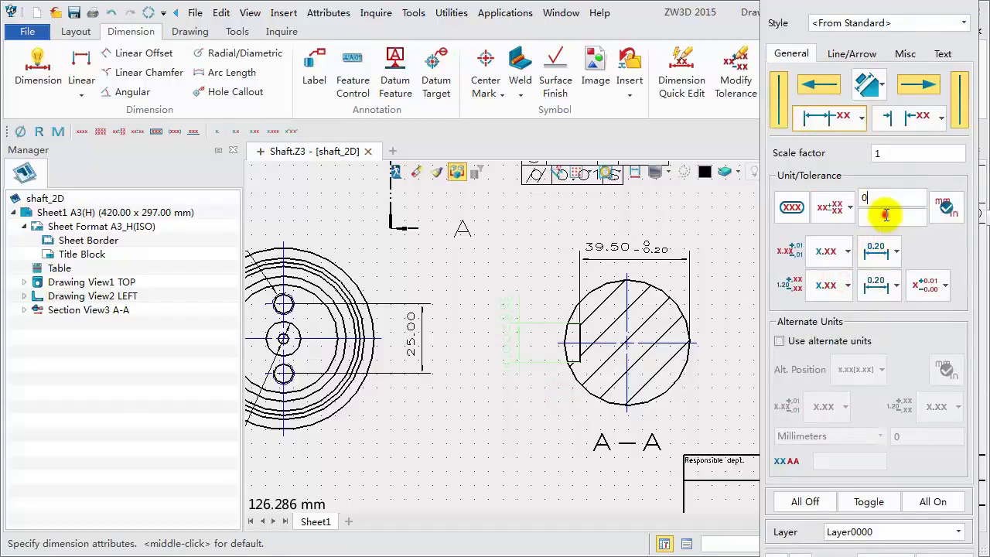
type(".043")
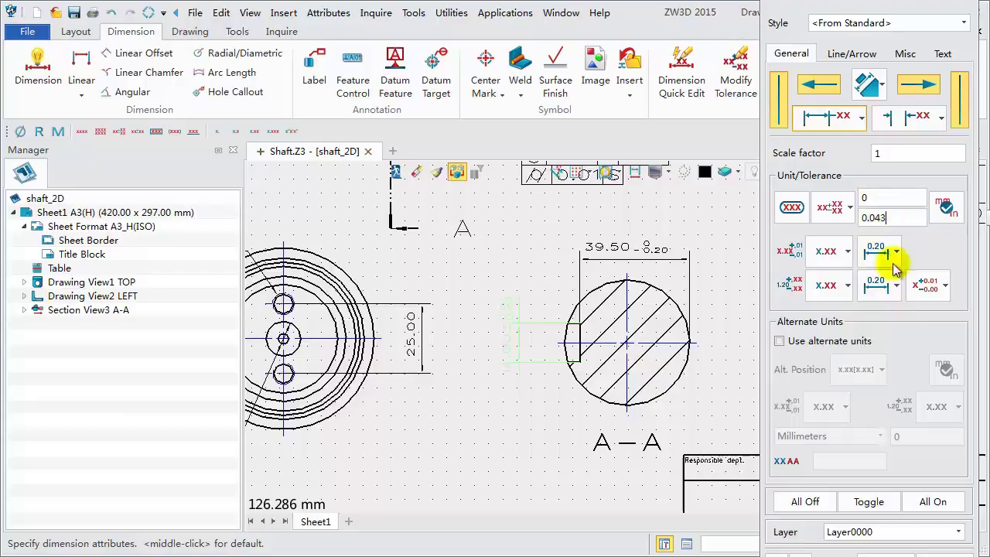
left_click(935, 286)
left_click(927, 387)
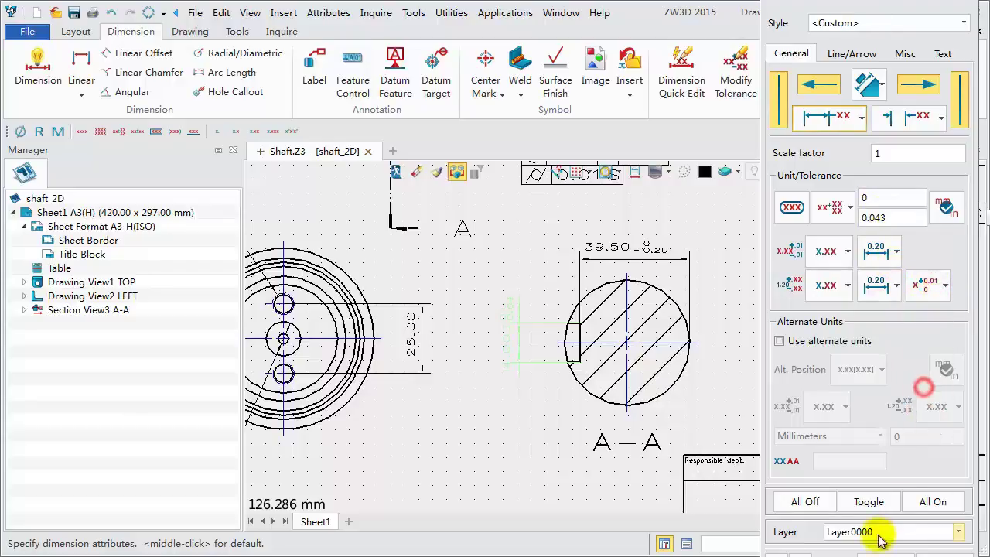
middle_click(866, 534)
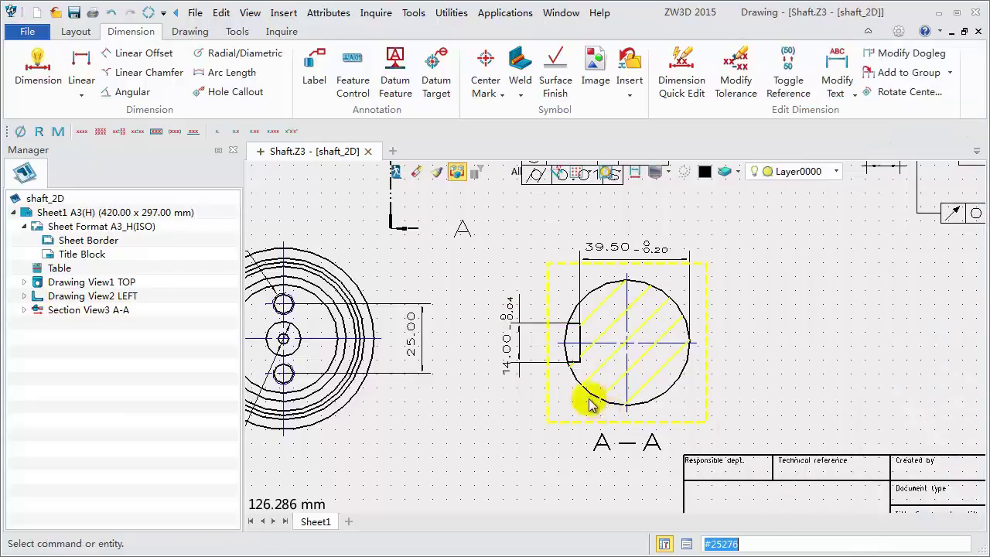
Step: Add a machining-required surface finish symbol with roughness 3.2 and orientation 180 on the upper extension line of the keyway width dimension
left_click(555, 83)
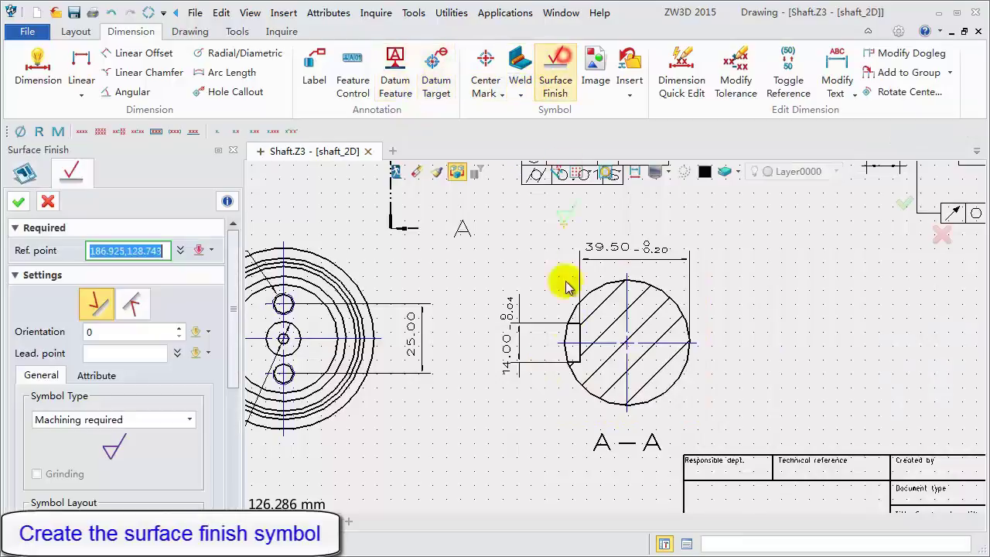
left_click(548, 328)
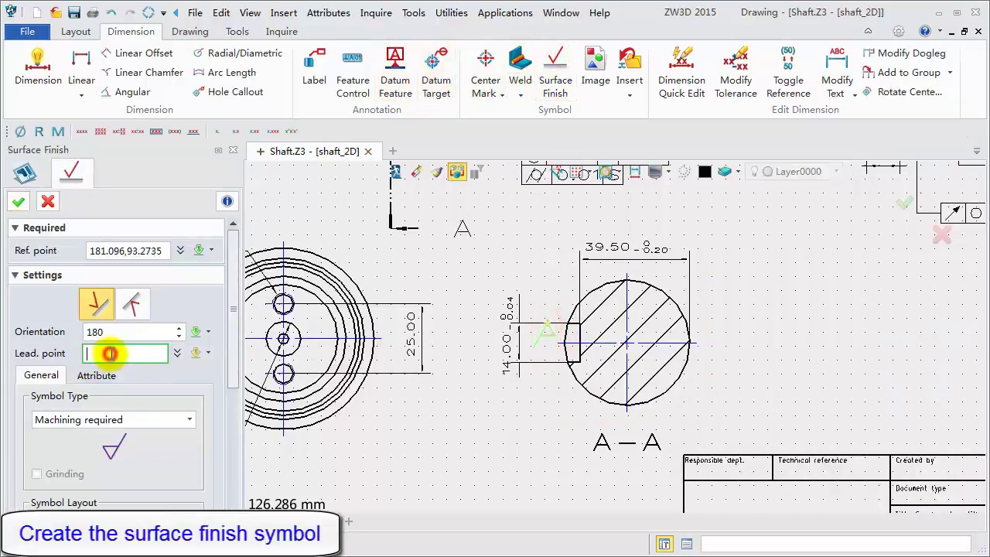
left_click_drag(232, 327, 192, 433)
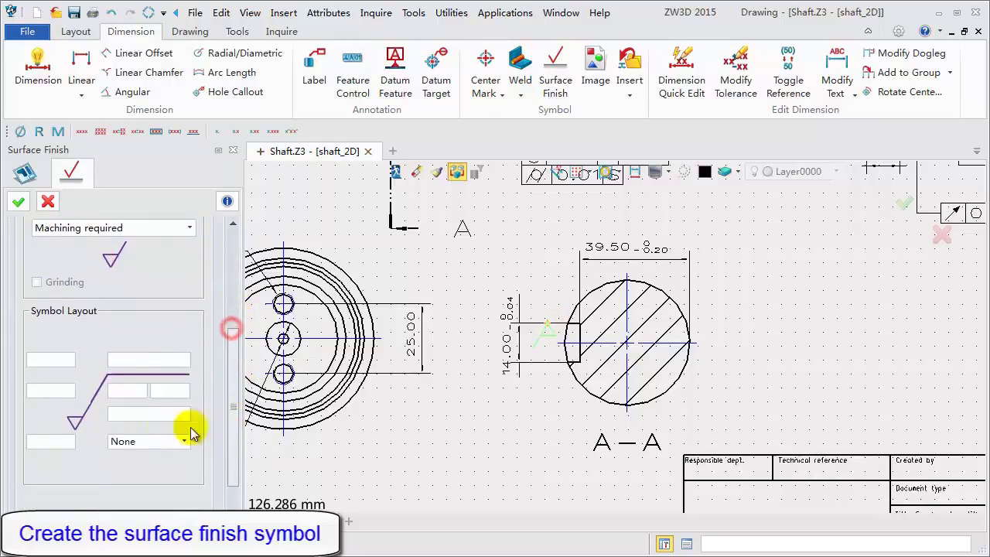
left_click(74, 389)
type("3.2")
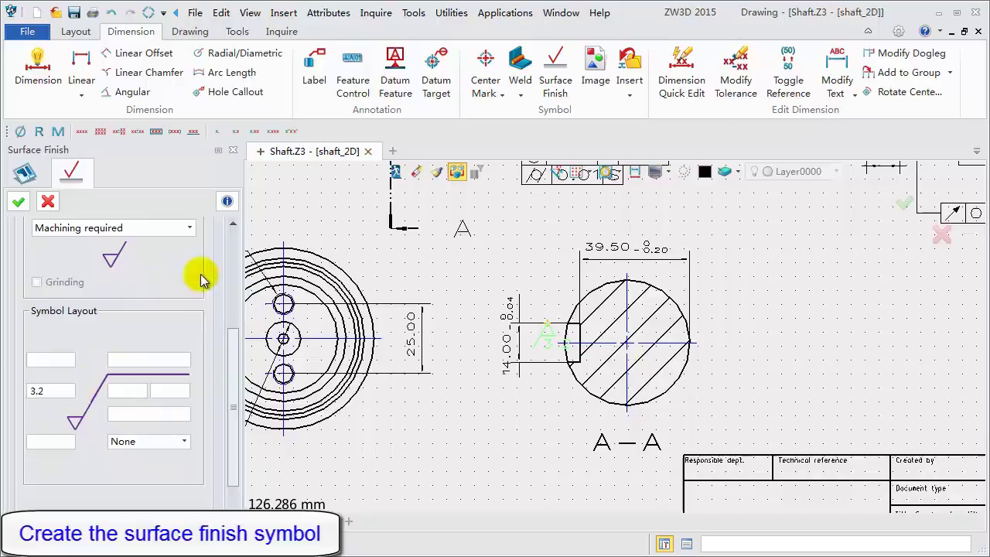
left_click_drag(233, 349, 248, 256)
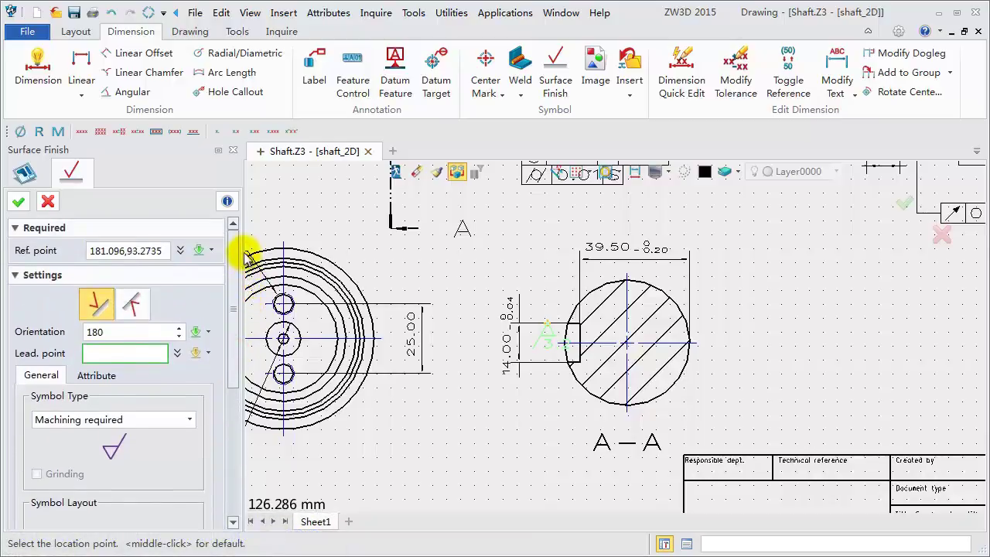
left_click(96, 375)
scroll(116, 387, "down", 5)
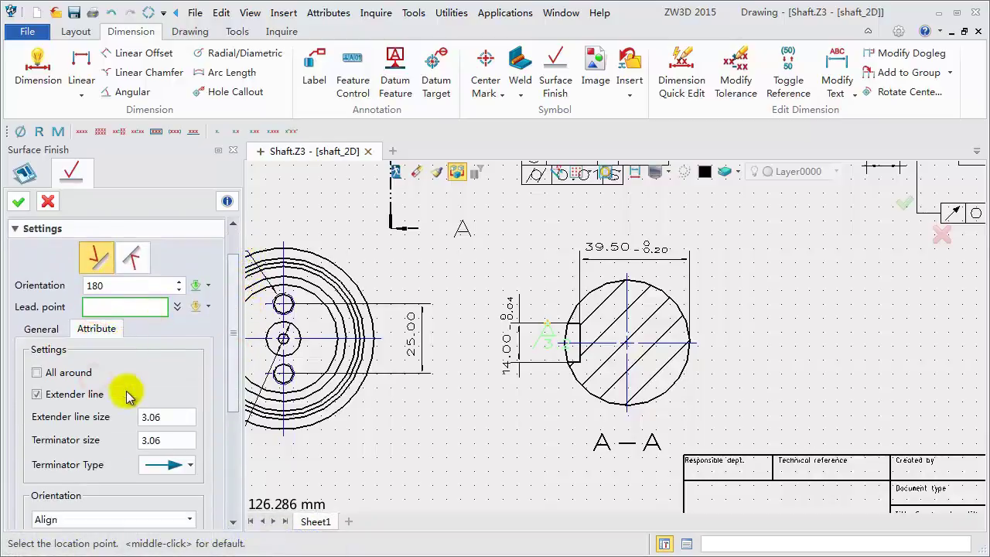
left_click_drag(152, 459, 102, 457)
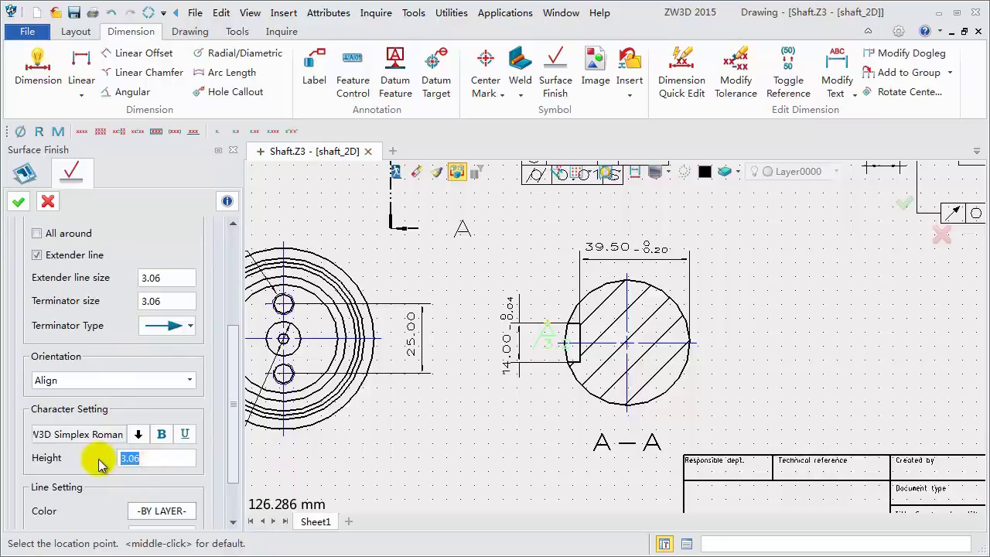
left_click(18, 203)
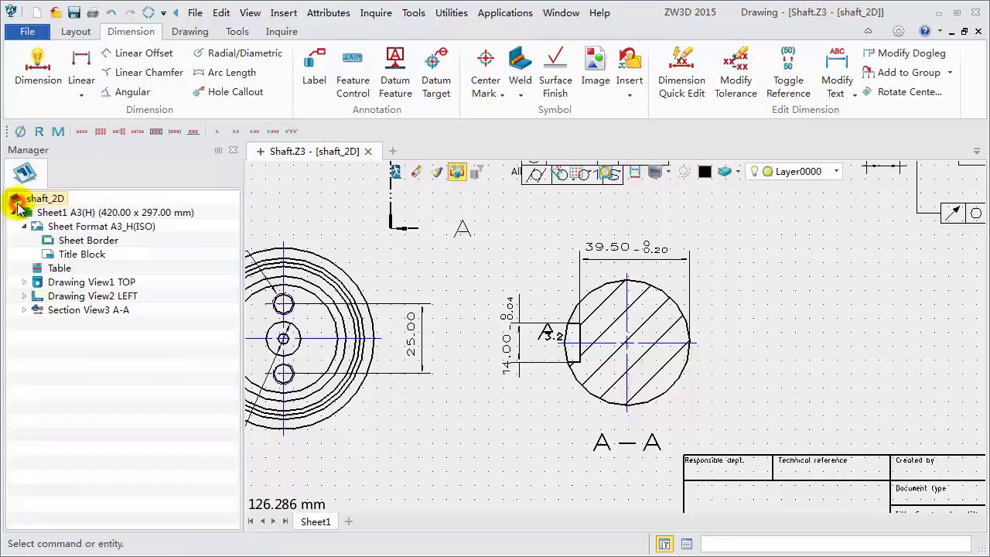
Step: Add a machining-required surface finish symbol with roughness 3.2 and orientation 0 on the lower extension line of the keyway width dimension
left_click(556, 73)
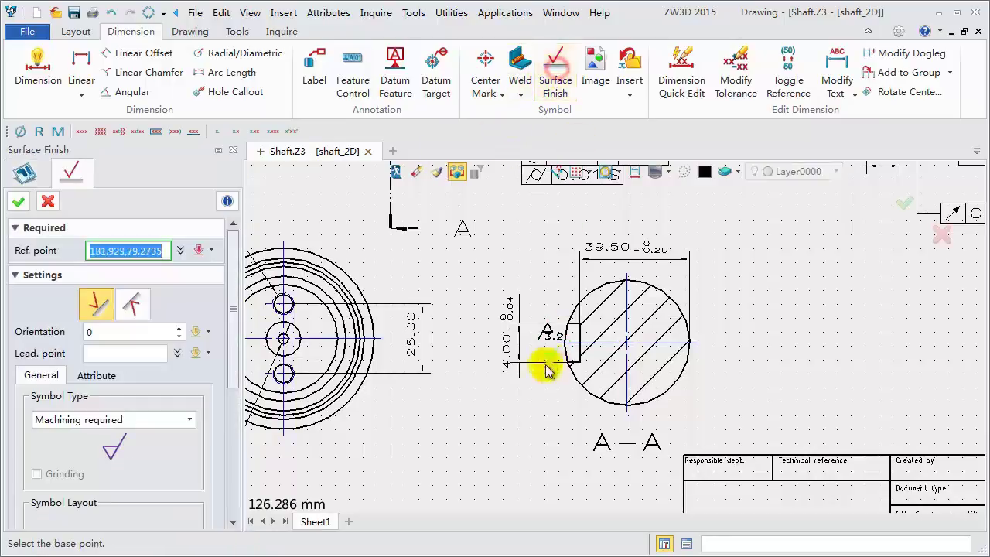
scroll(541, 372, "up", 1)
scroll(540, 378, "up", 1)
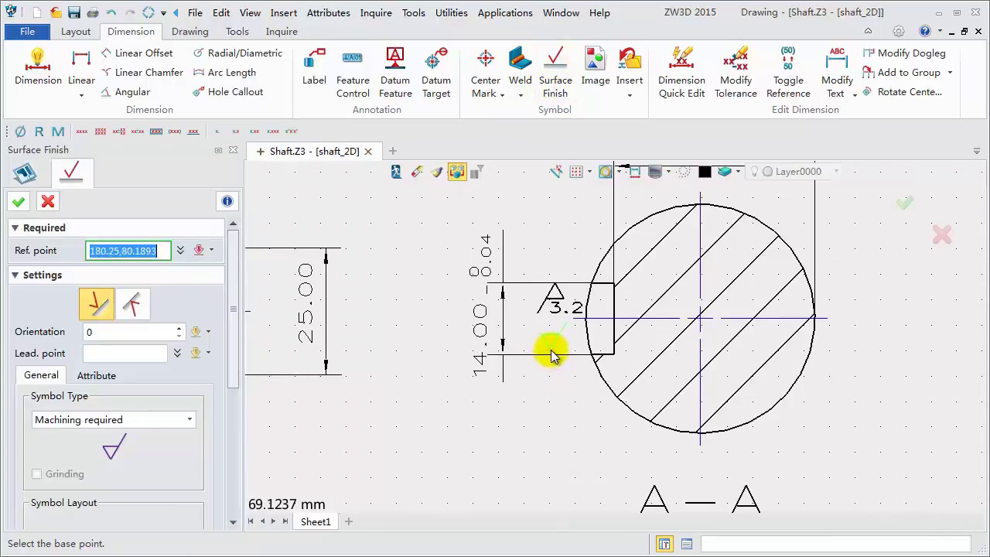
left_click(553, 358)
left_click(126, 330)
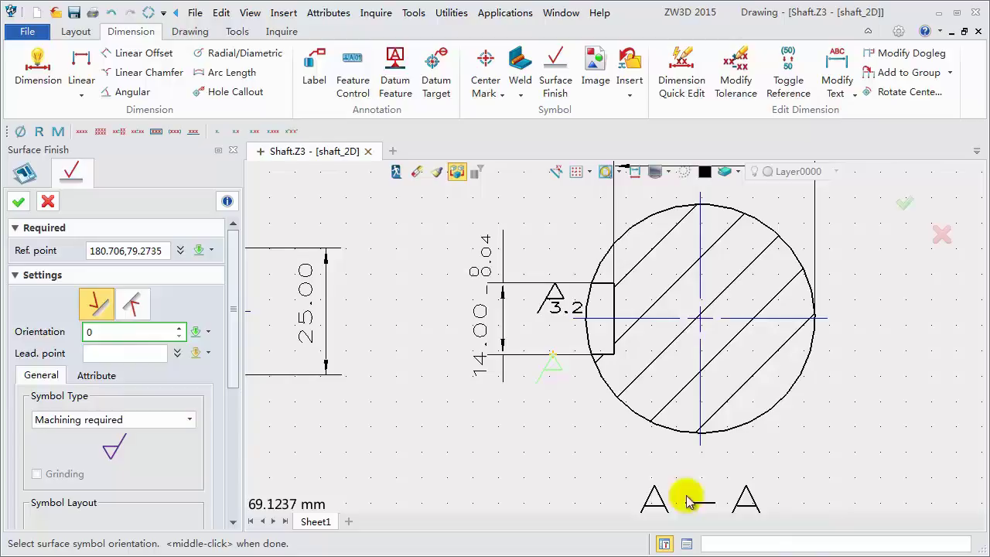
type("0")
left_click(229, 378)
scroll(109, 436, "down", 3)
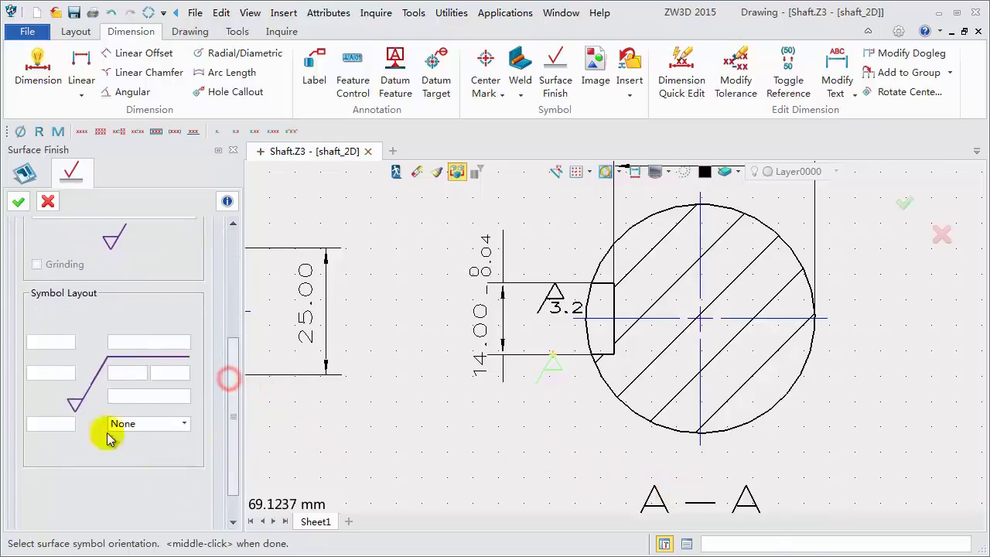
left_click(57, 371)
type("3.")
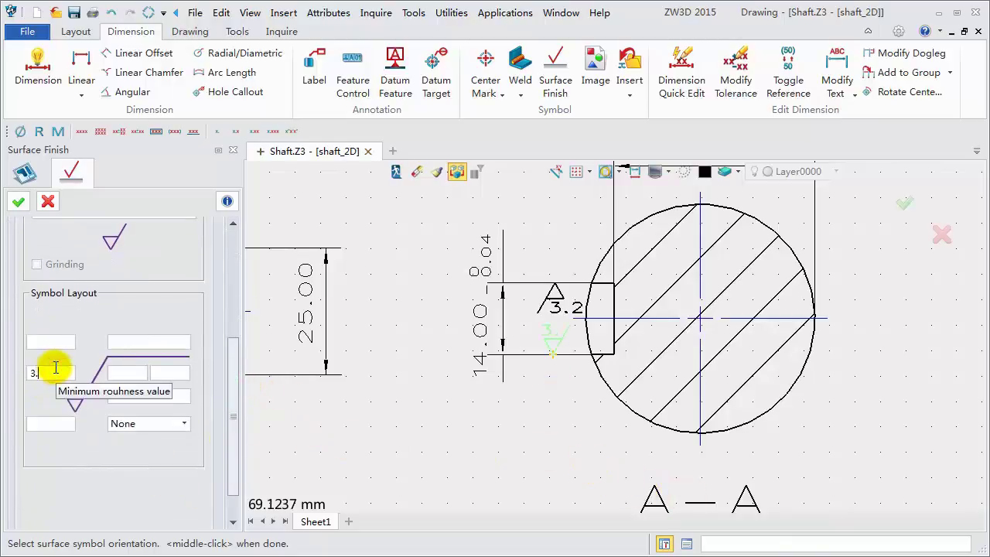
type("2")
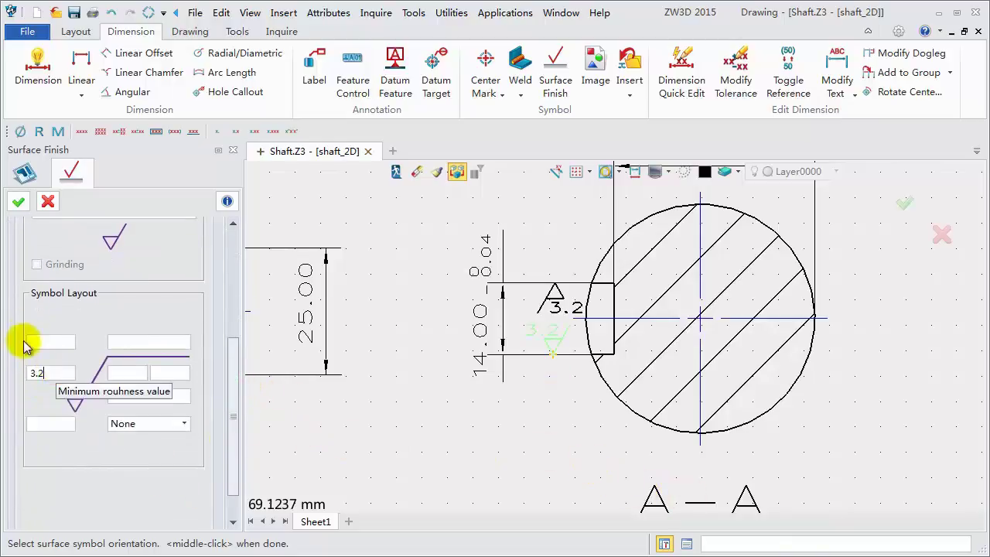
left_click(21, 204)
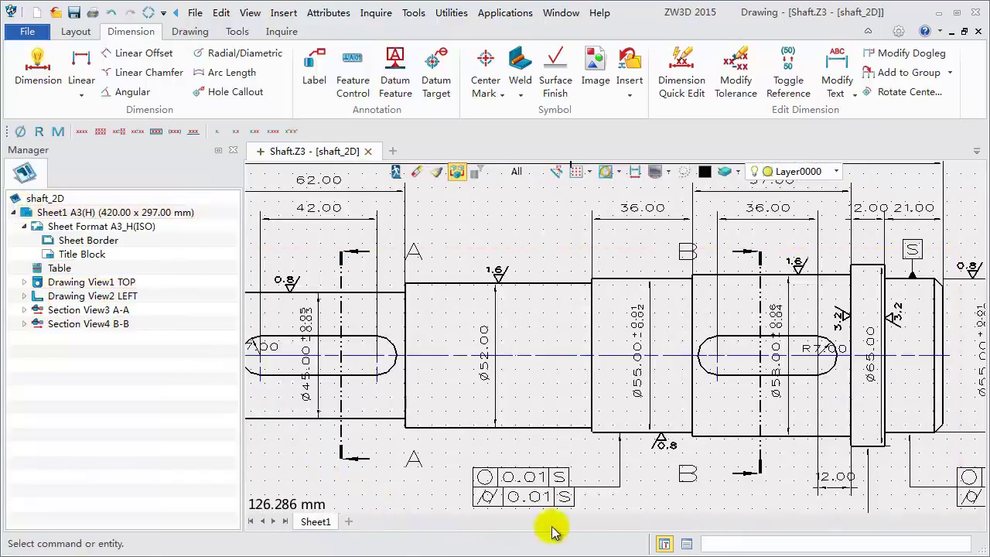
scroll(669, 506, "down", 2)
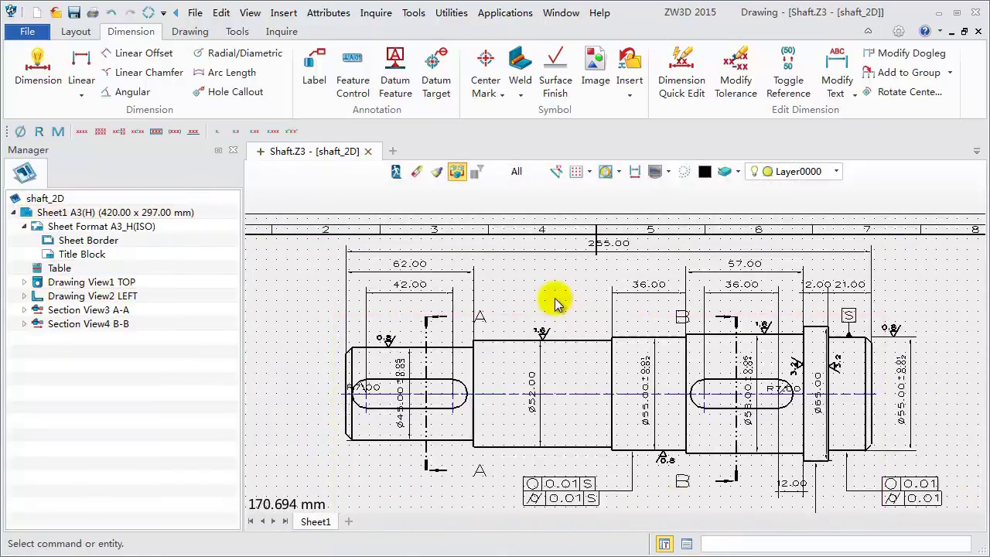
middle_click_drag(554, 296, 548, 252)
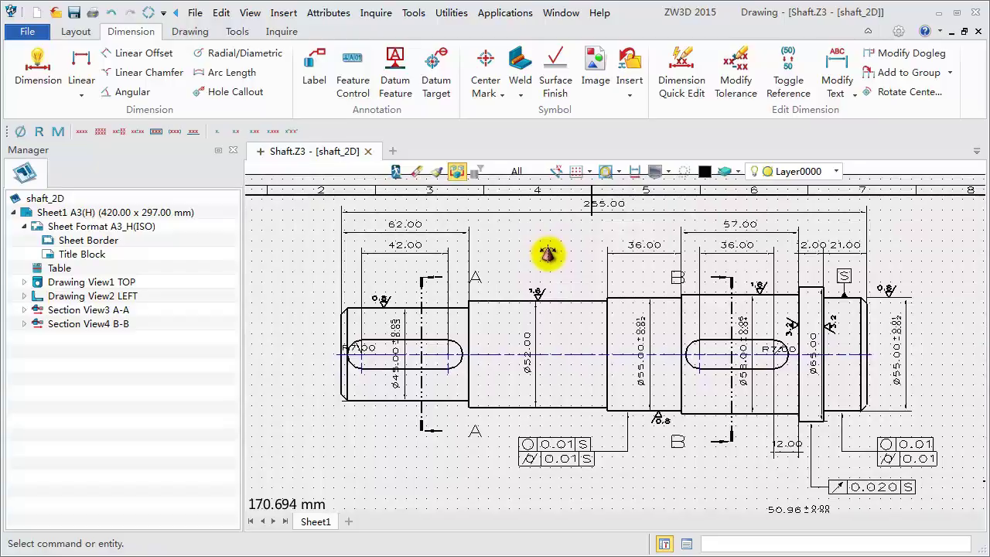